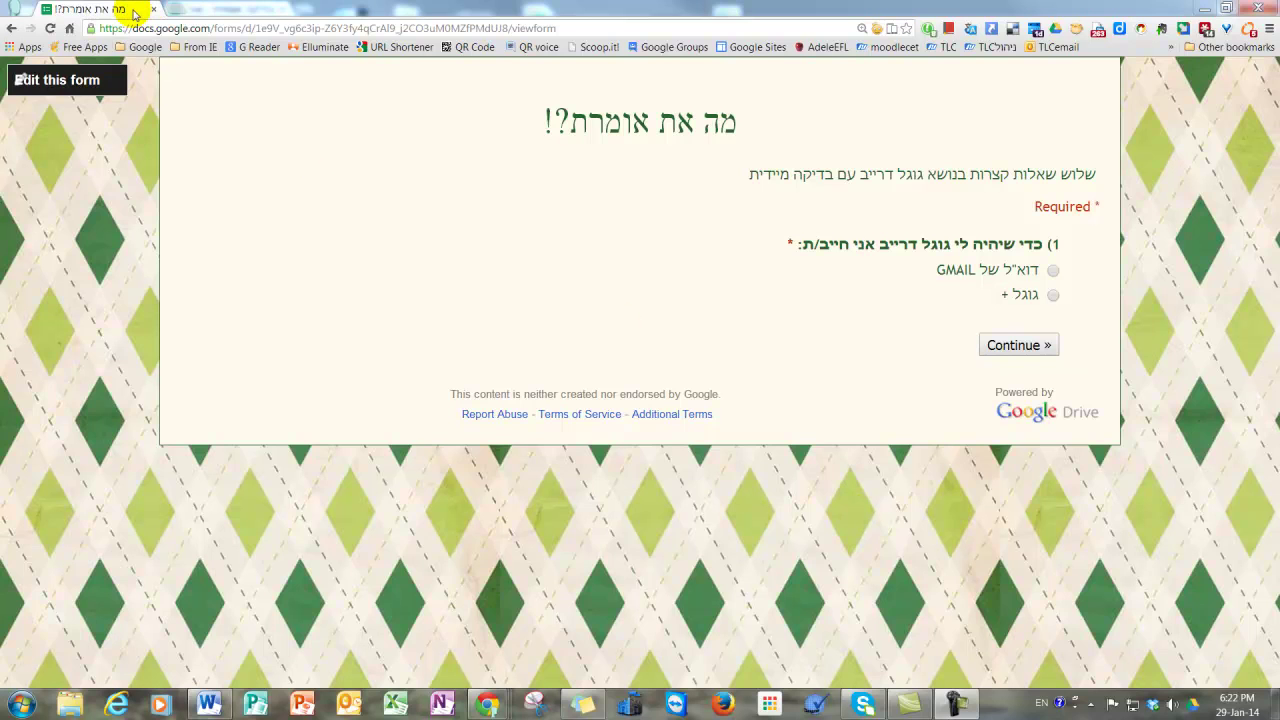
Switch to the form's editor and look through all of its pages from the first page to the confirmation page
drag(135, 13, 1279, 170)
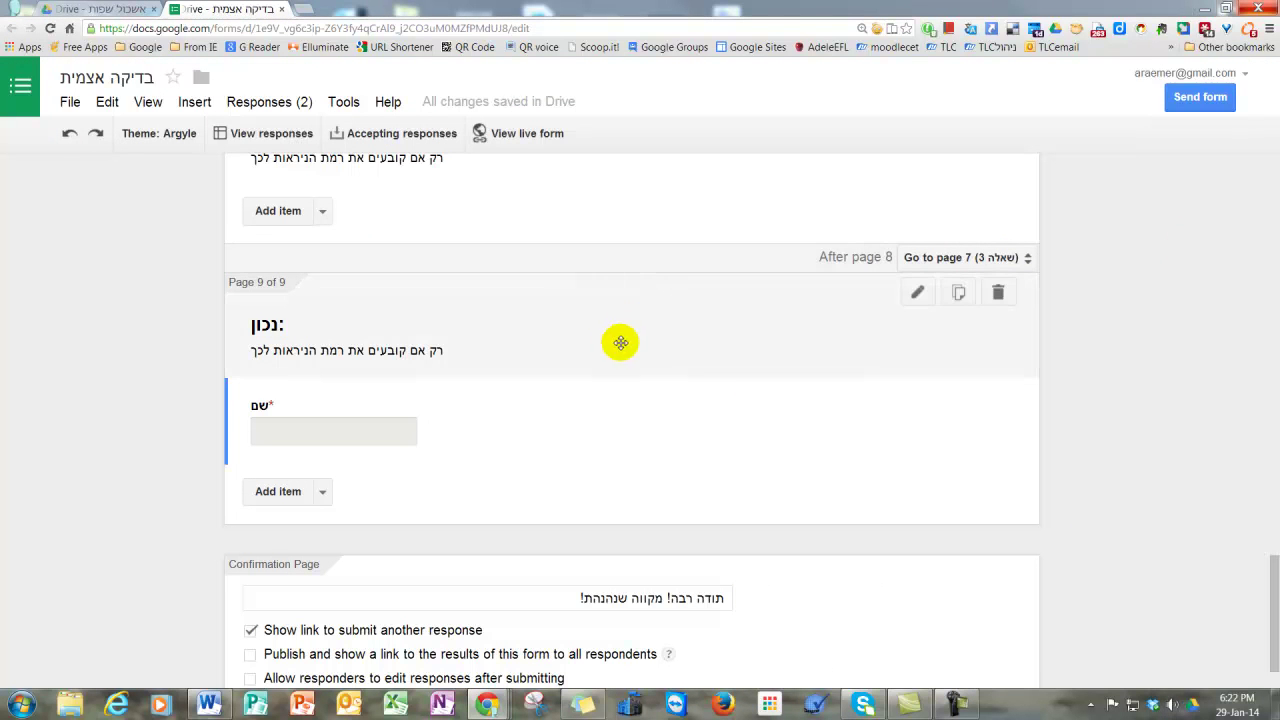
scroll(805, 388, up, 15)
scroll(815, 400, up, 10)
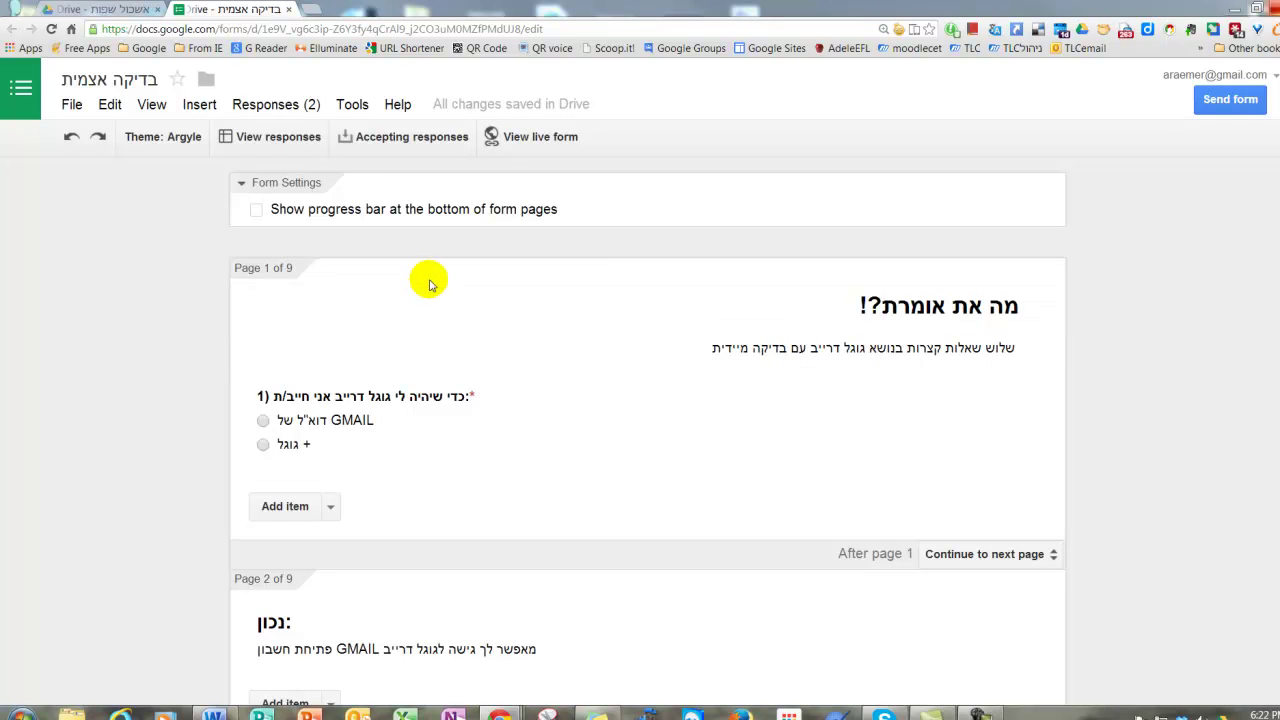
scroll(480, 240, down, 15)
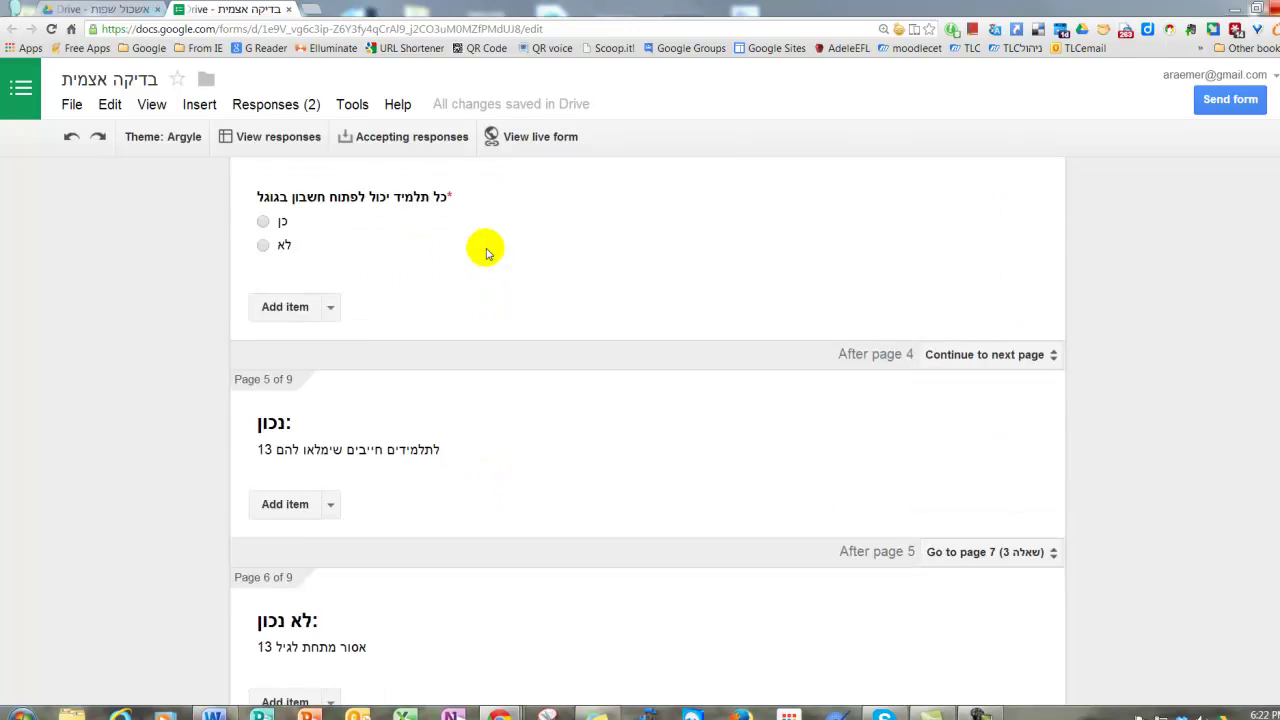
scroll(530, 310, down, 5)
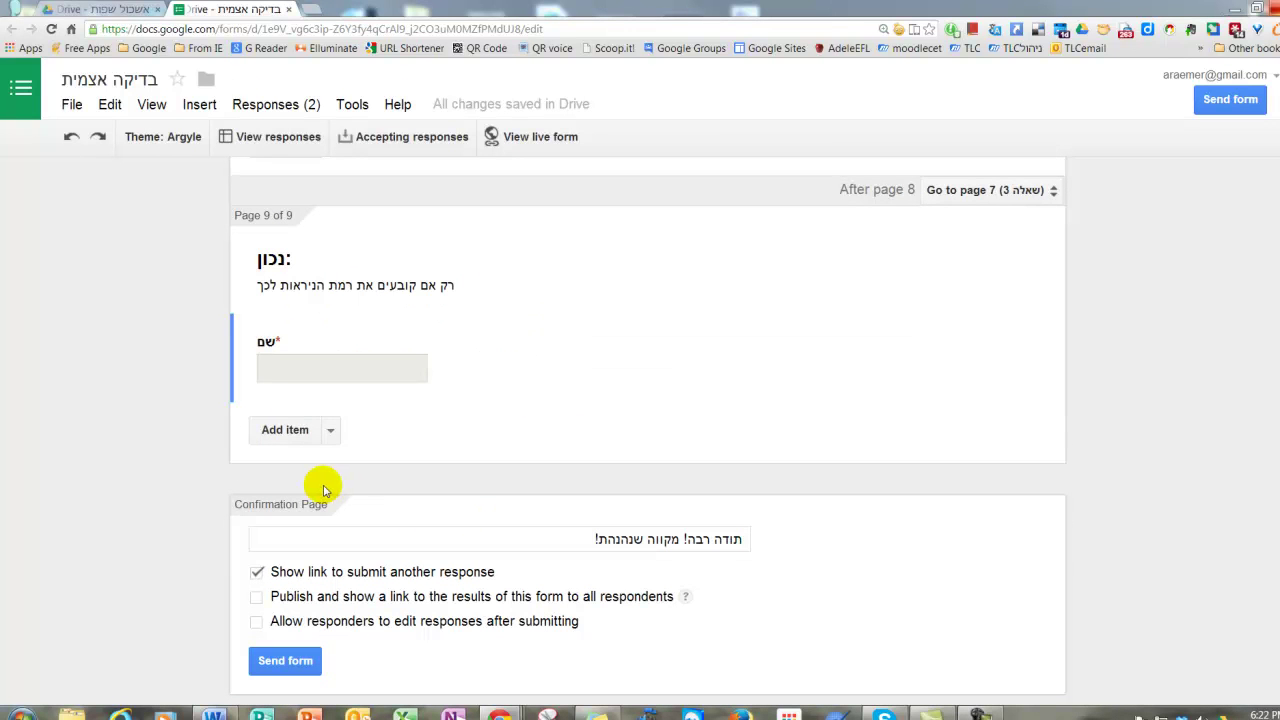
Insert a page break after the name question on page 9 and delete the new page
click(331, 431)
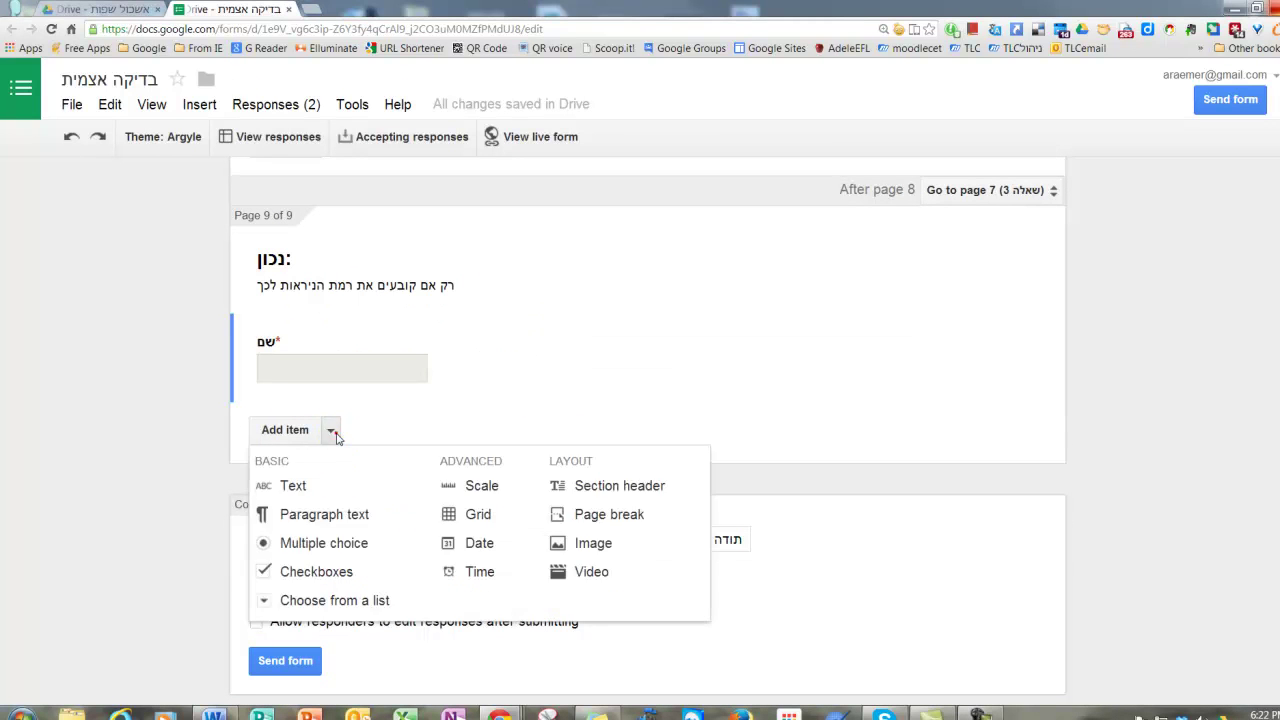
click(577, 516)
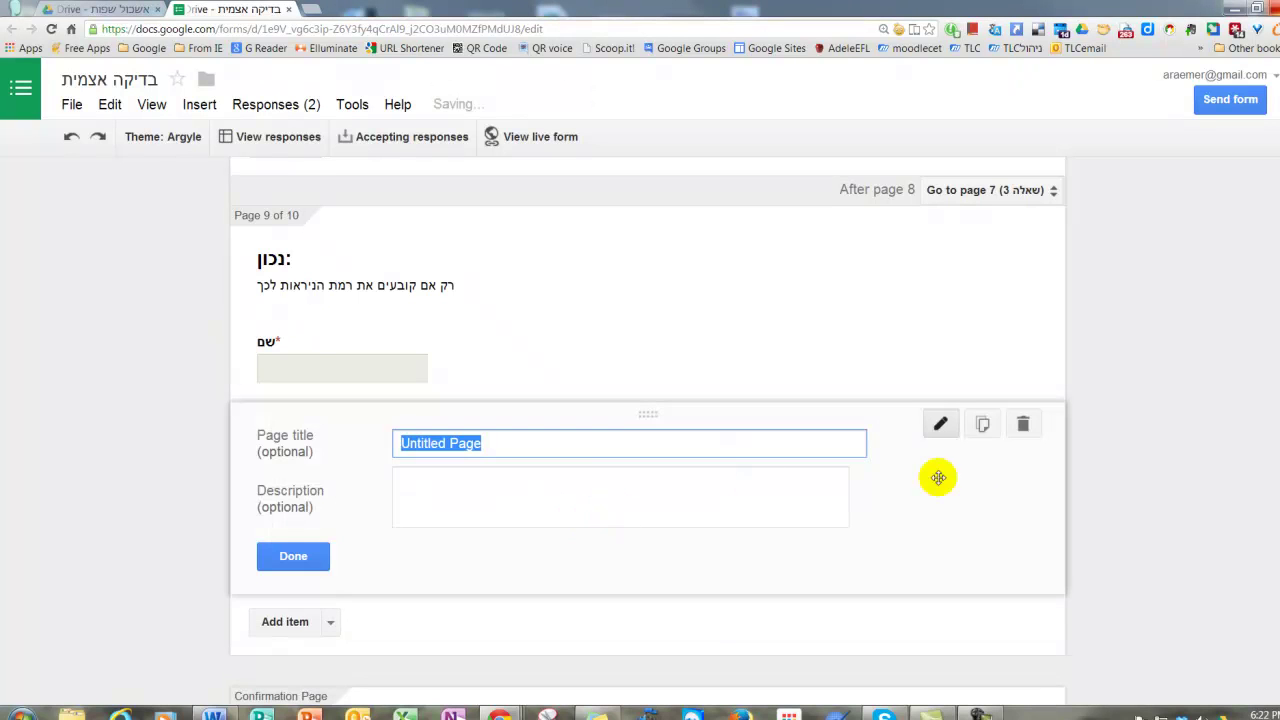
click(1030, 430)
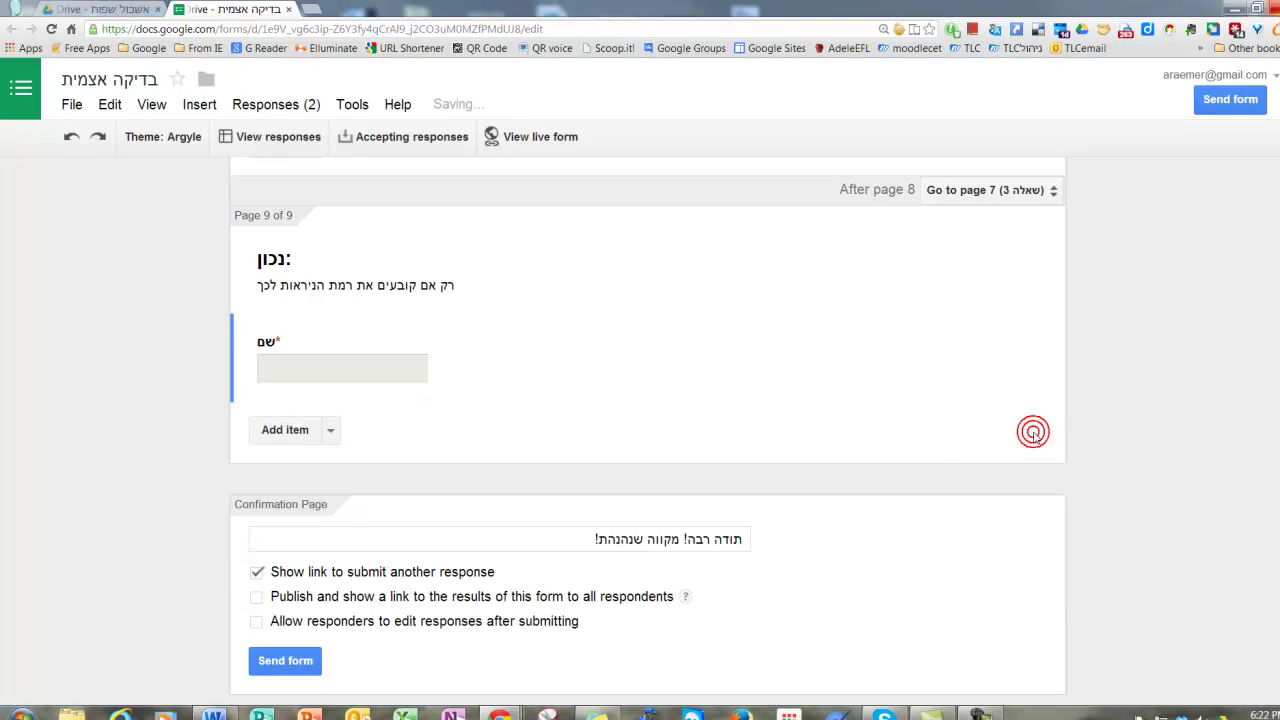
Open question 1 on page 1 for editing and examine its answer options and the "Go to page based on answer" setting
scroll(790, 362, up, 20)
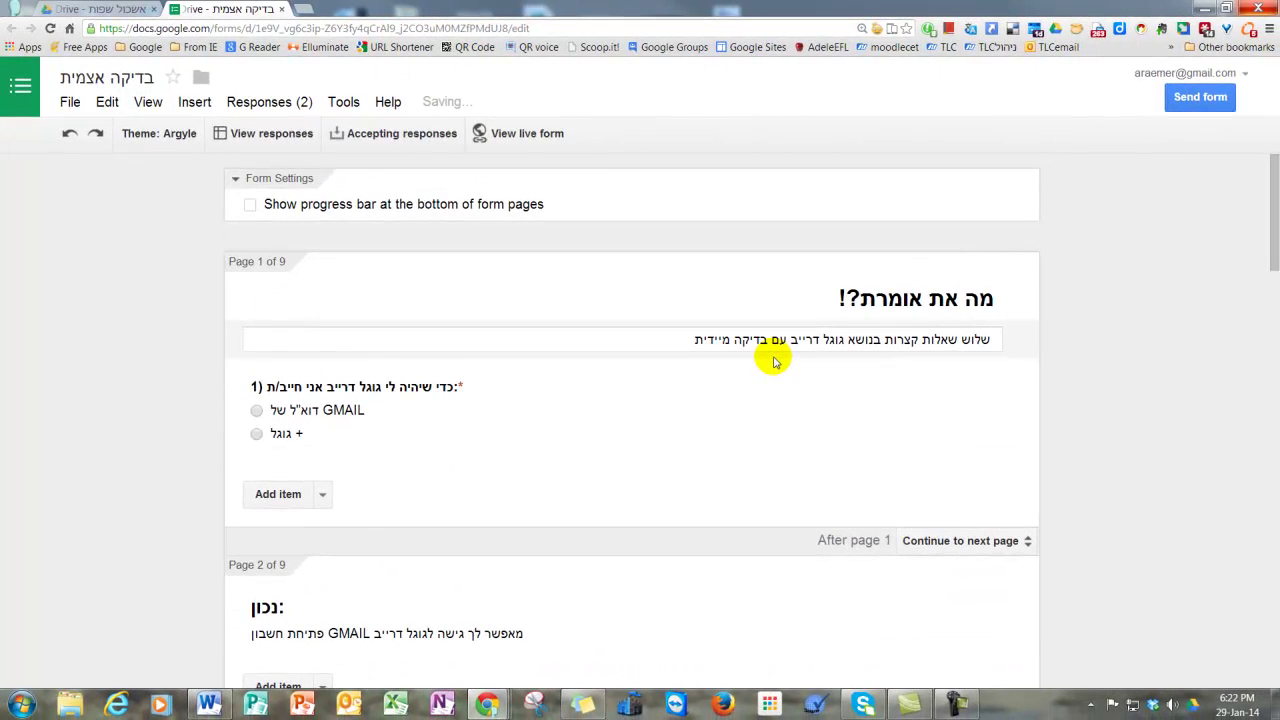
click(880, 276)
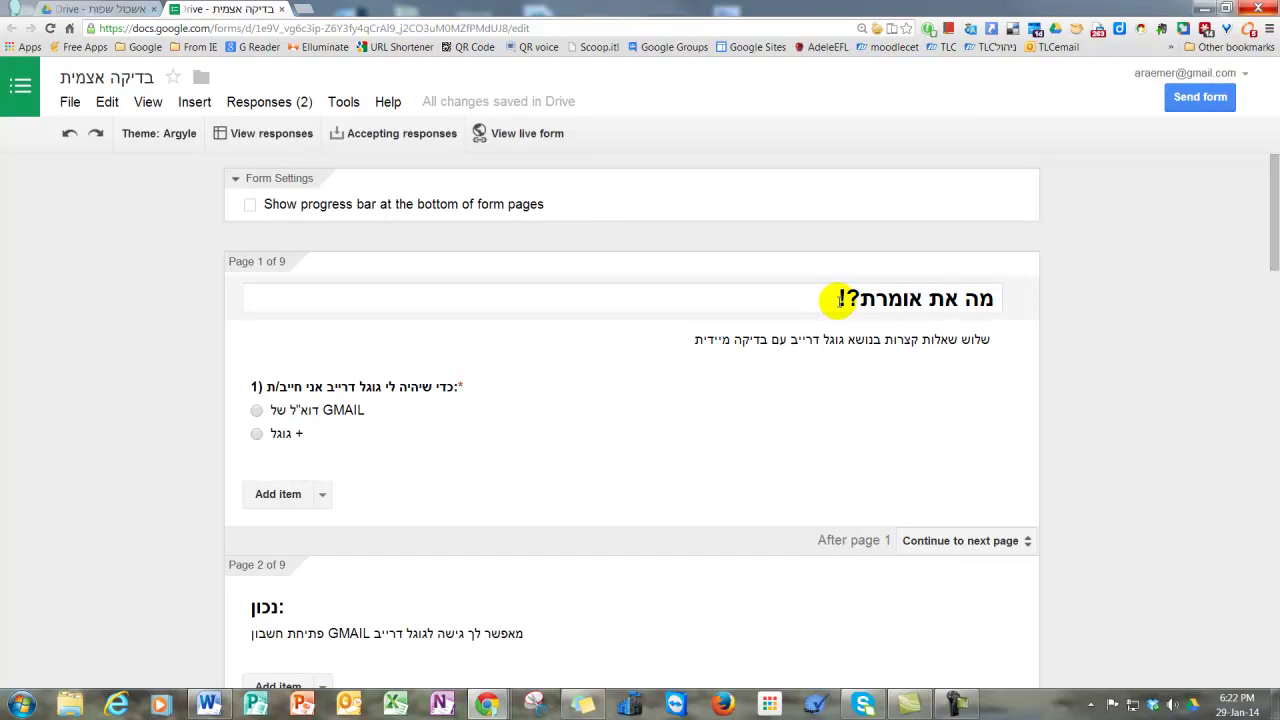
click(845, 335)
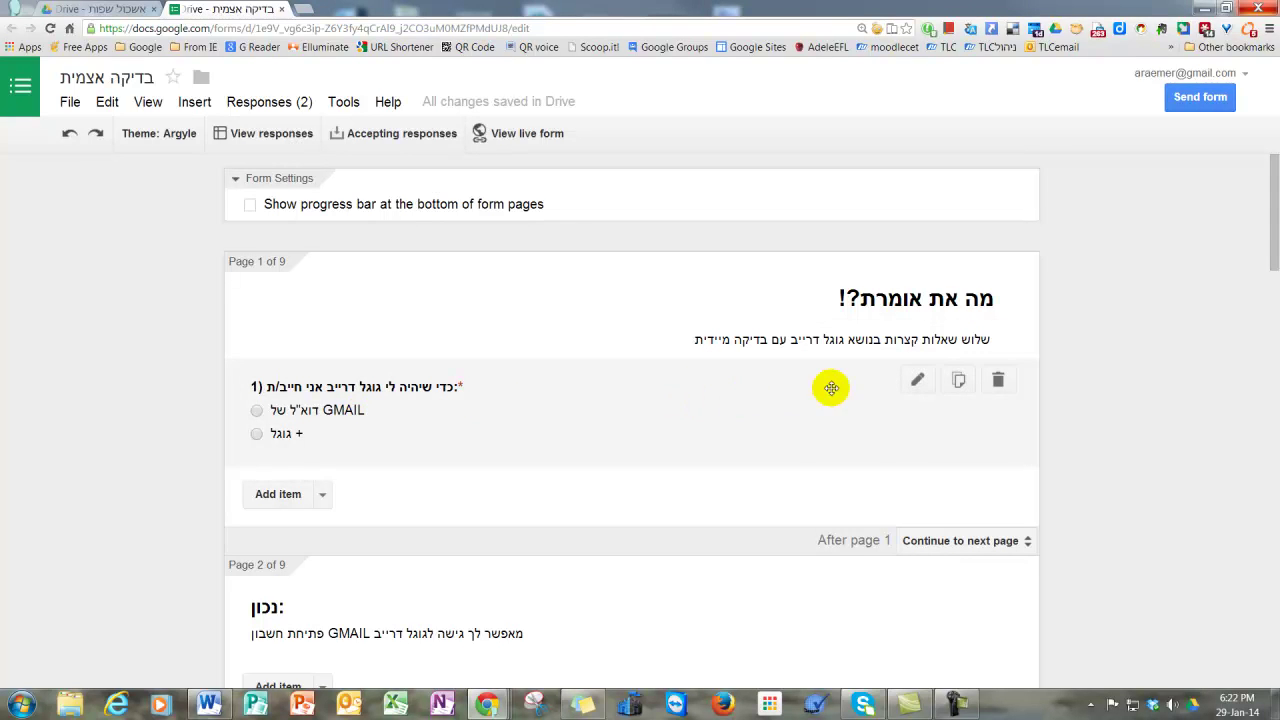
click(914, 382)
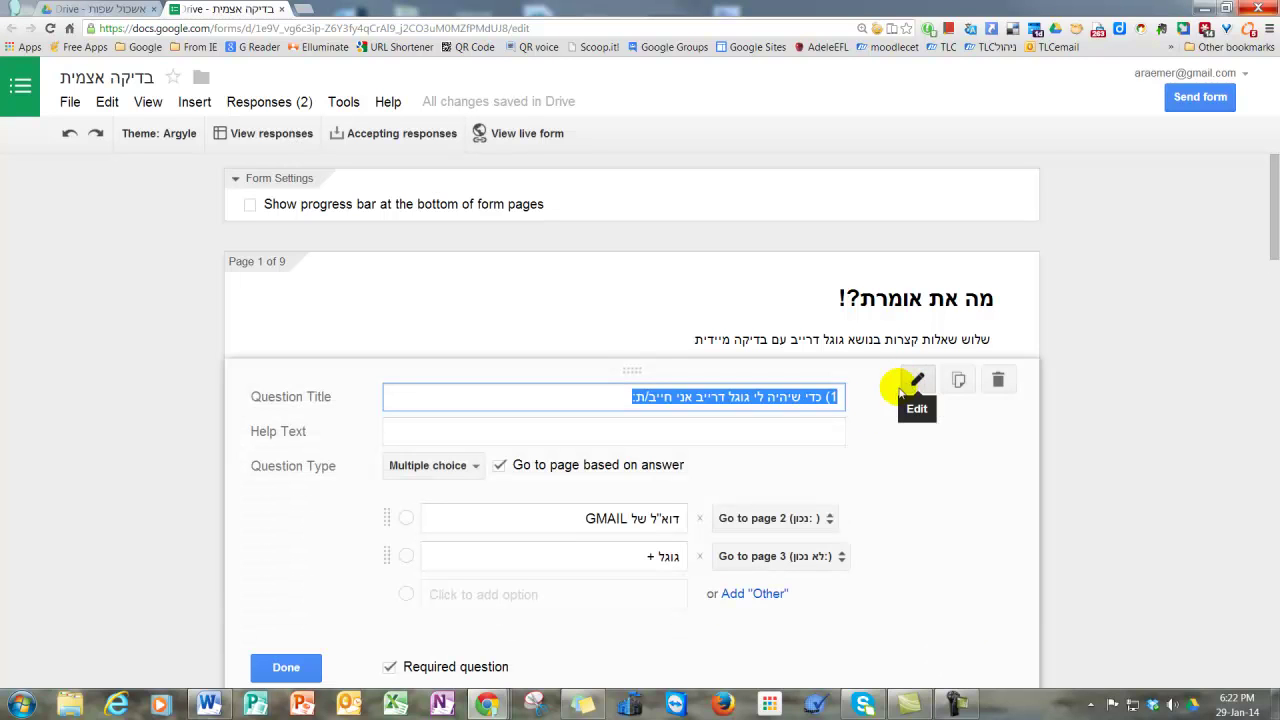
click(500, 467)
click(500, 467)
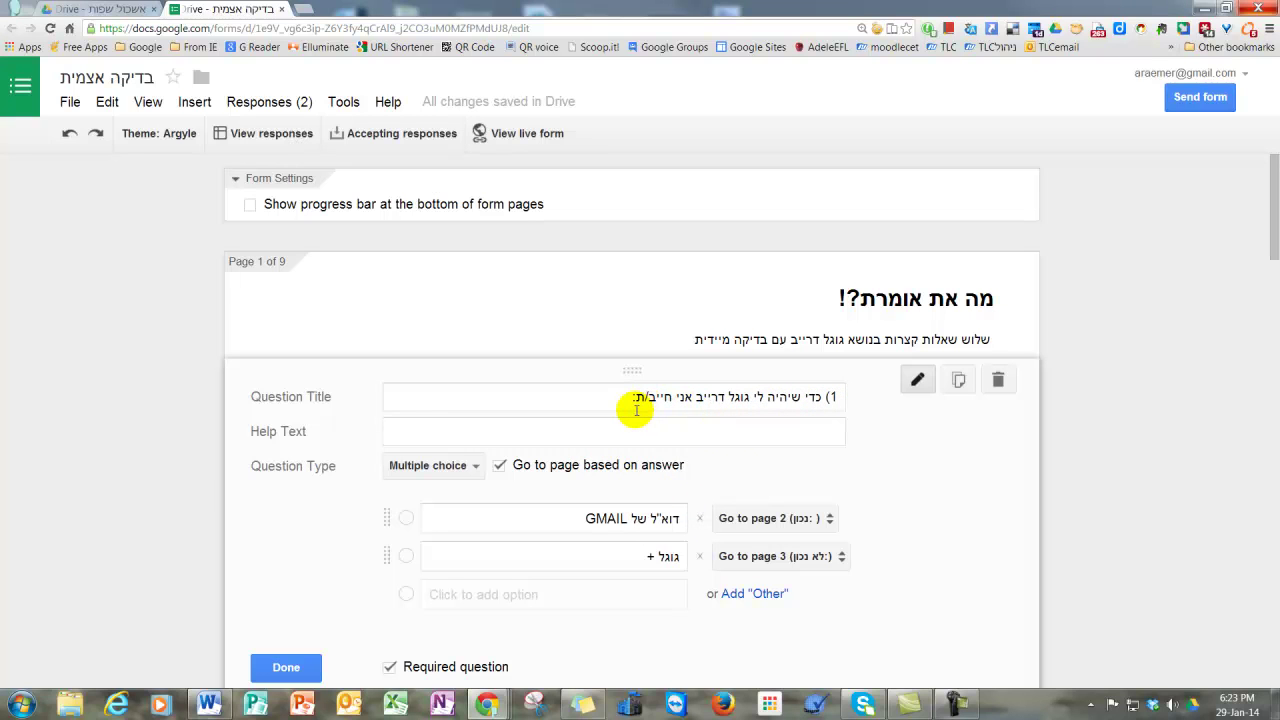
double_click(670, 556)
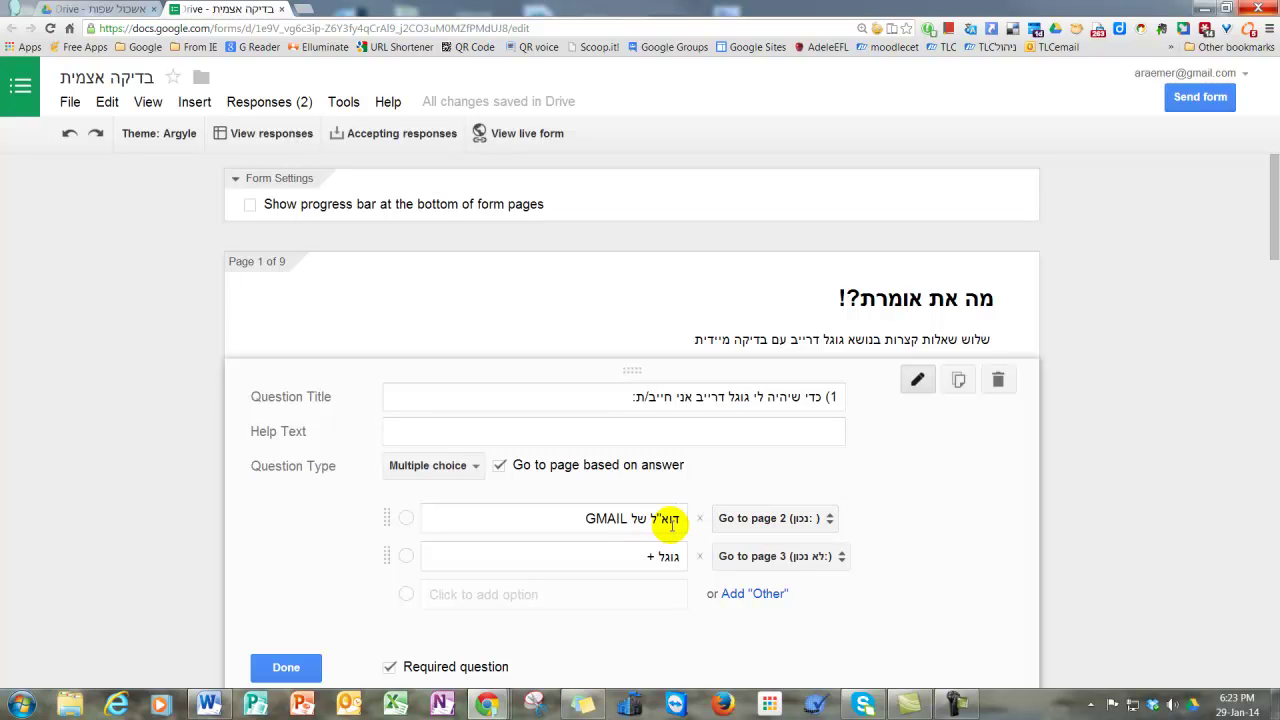
Compare question 1's answer branching with the feedback on pages 2 and 3 and their follow-up page settings, and finish editing the question
scroll(723, 510, down, 1)
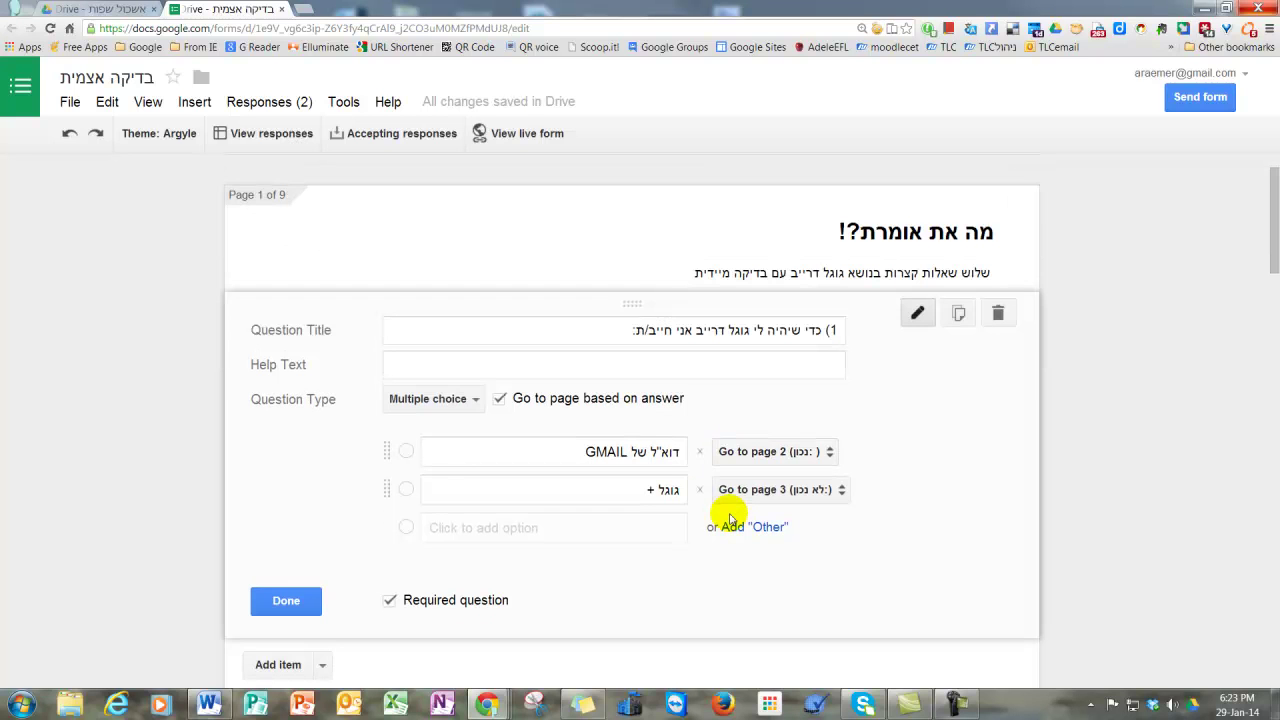
scroll(750, 458, down, 2)
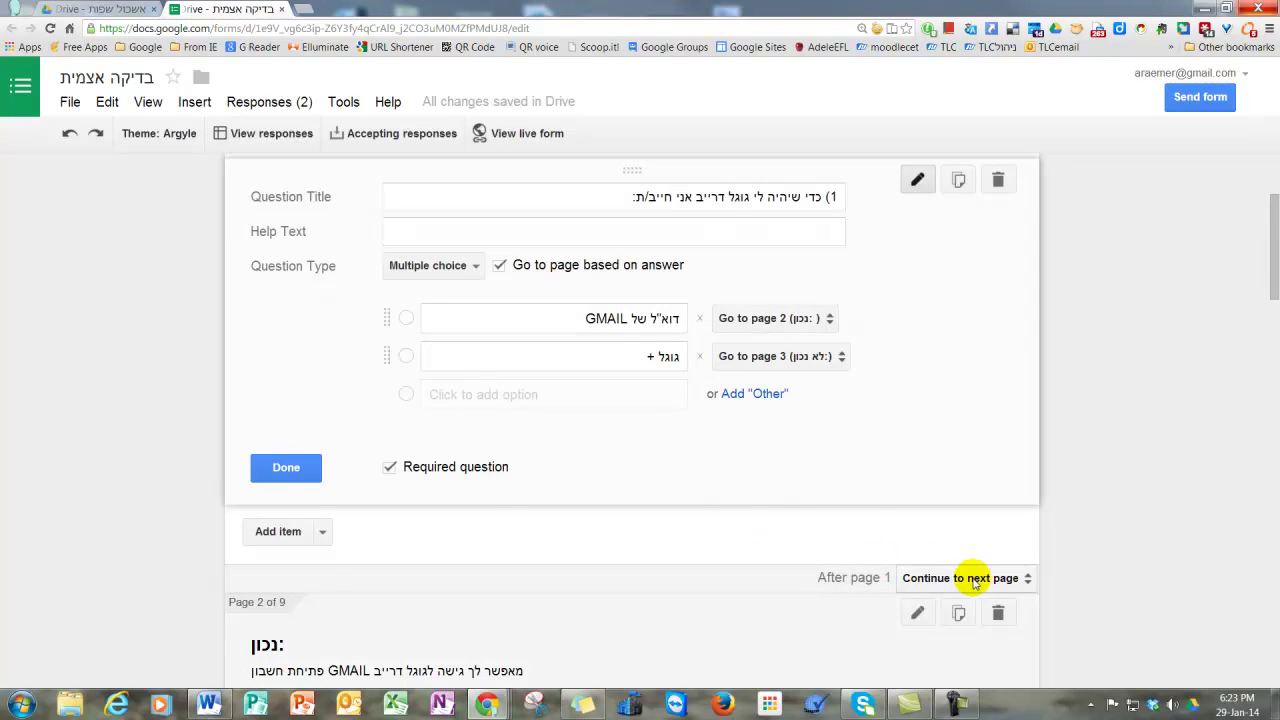
scroll(950, 583, down, 2)
scroll(950, 575, down, 1)
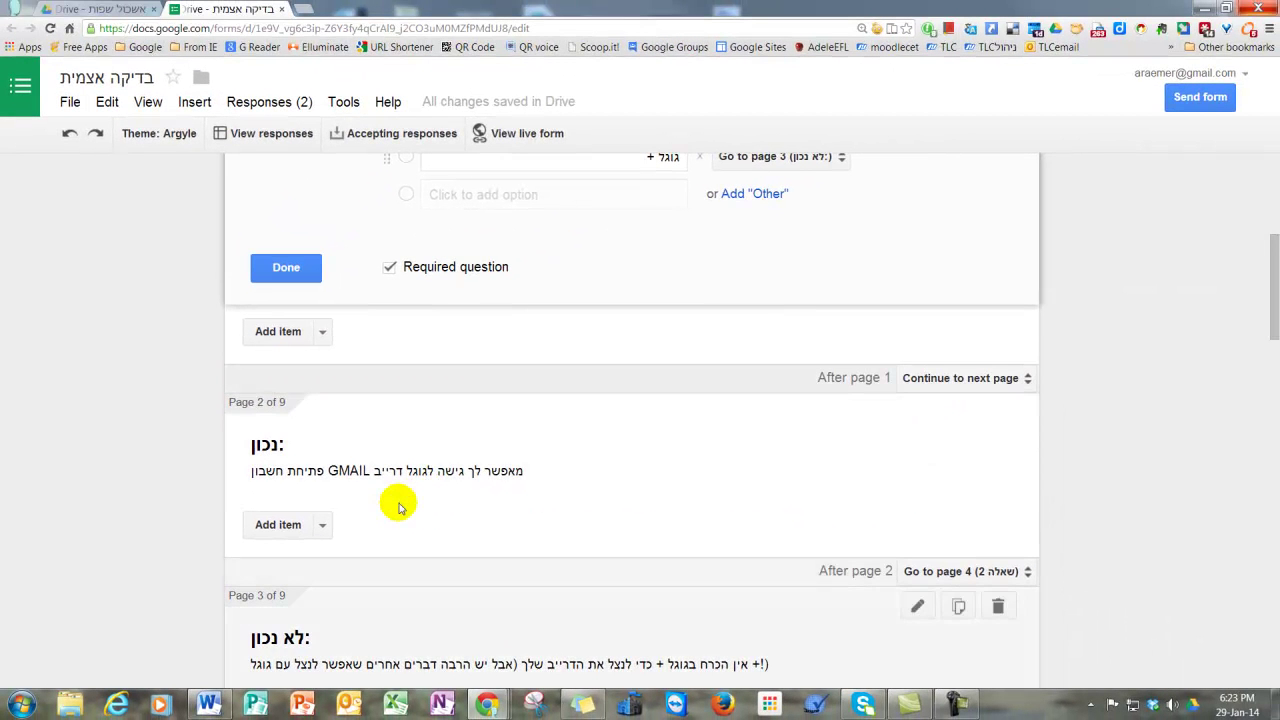
scroll(849, 466, up, 2)
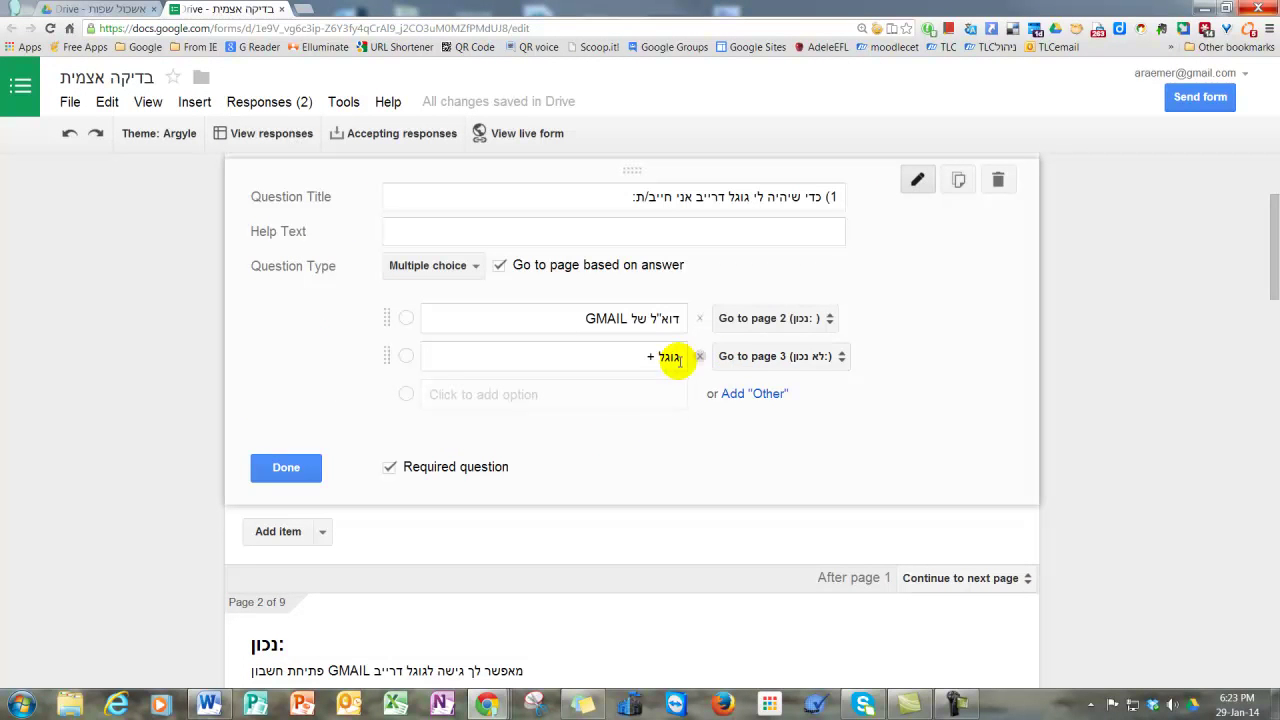
scroll(740, 361, down, 2)
scroll(740, 361, down, 1)
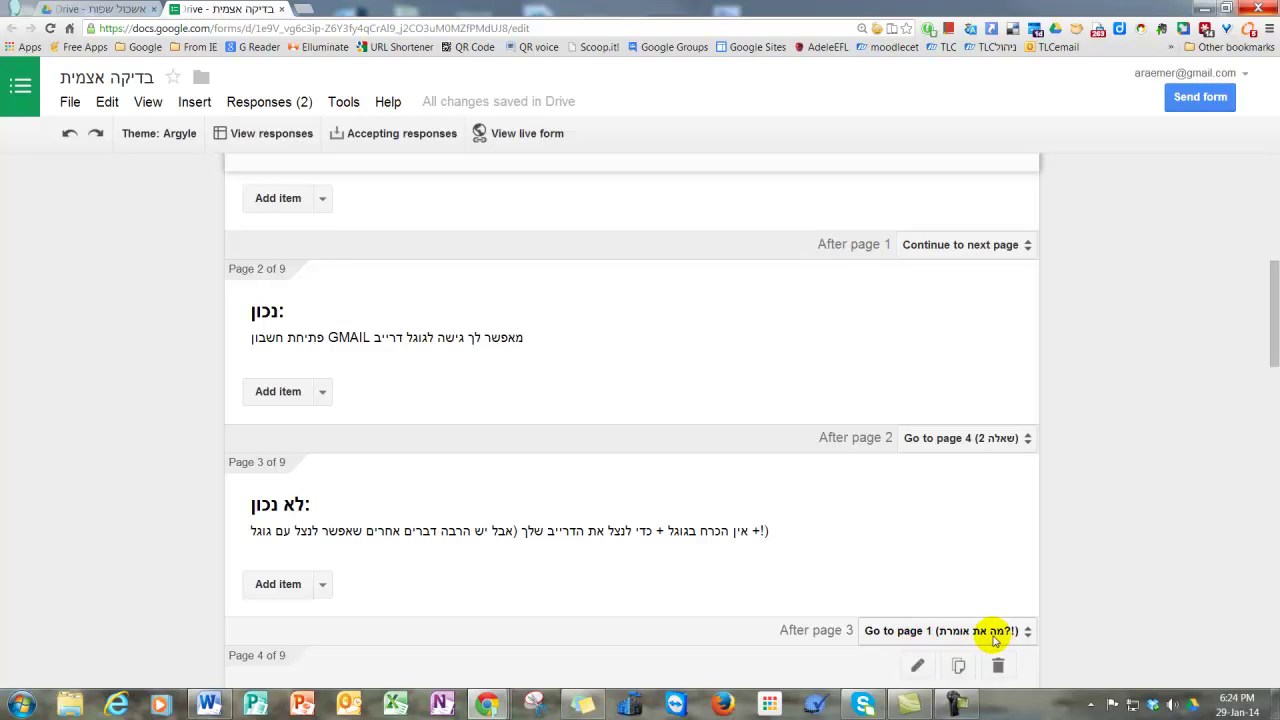
scroll(975, 630, up, 3)
scroll(960, 600, up, 2)
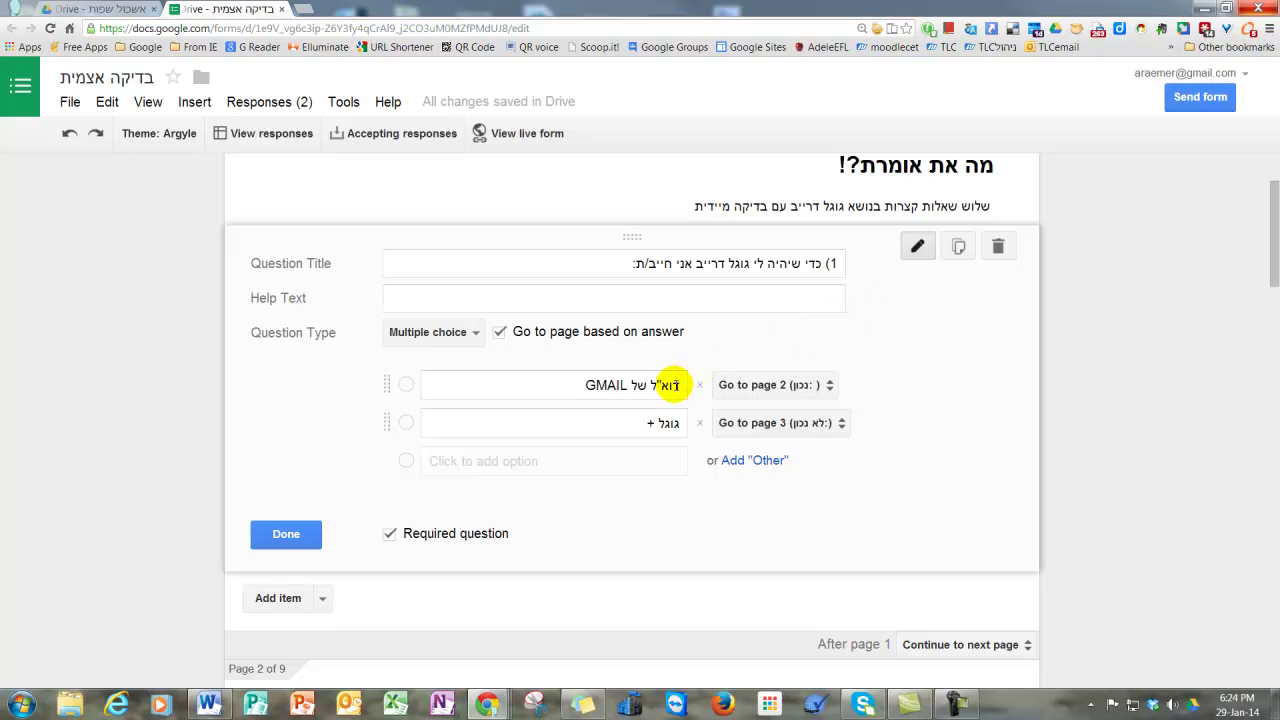
click(307, 529)
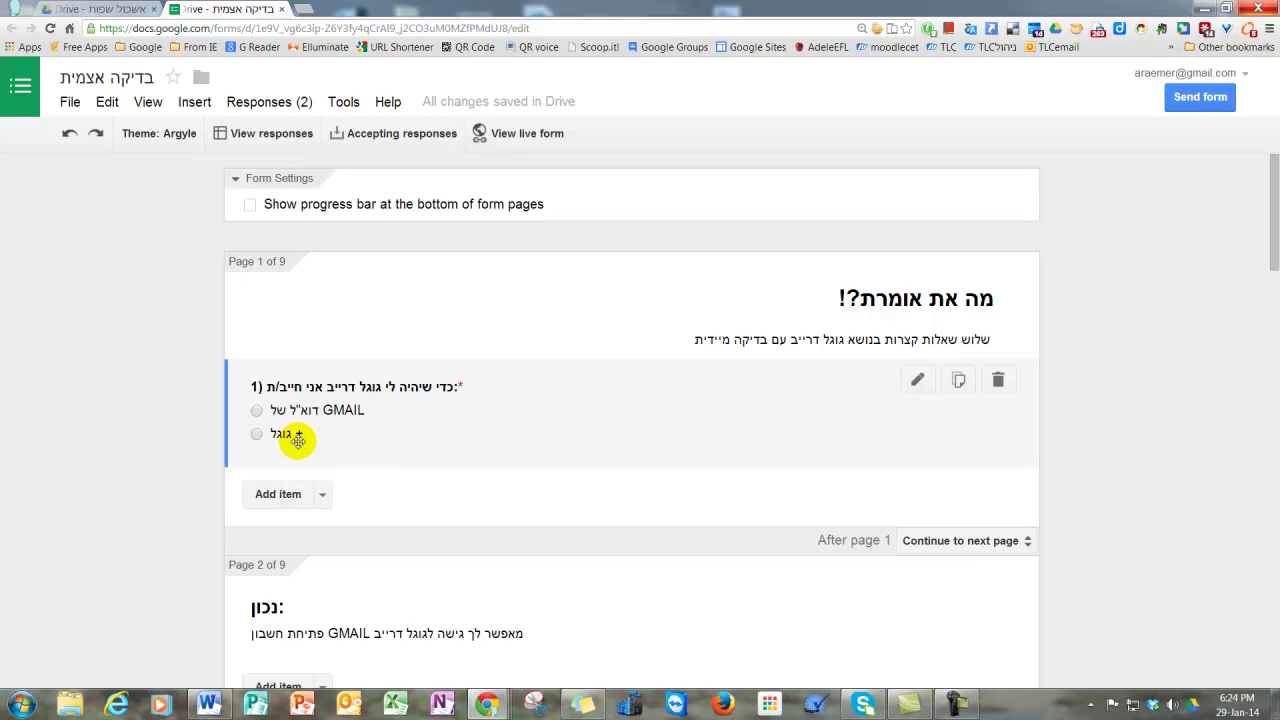
Open question 2 on page 4, check its answer branching against feedback pages 5 and 6, and close the question editor
scroll(298, 440, down, 3)
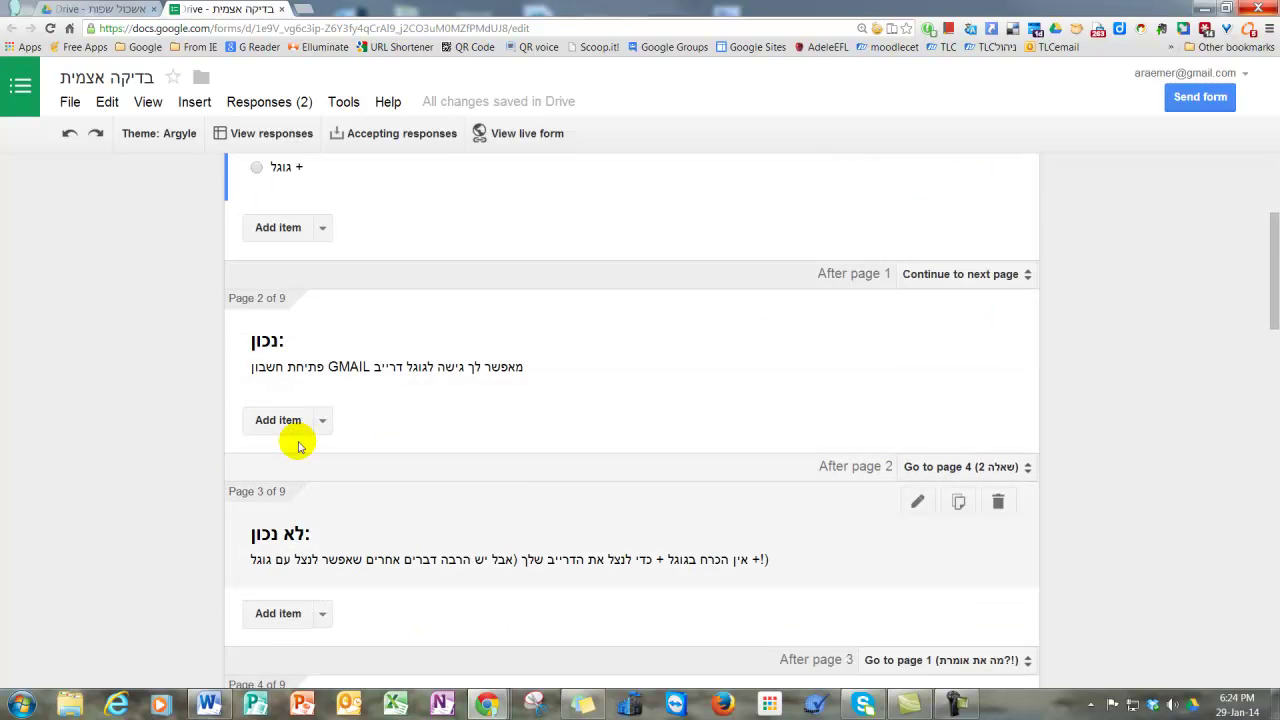
scroll(299, 440, down, 2)
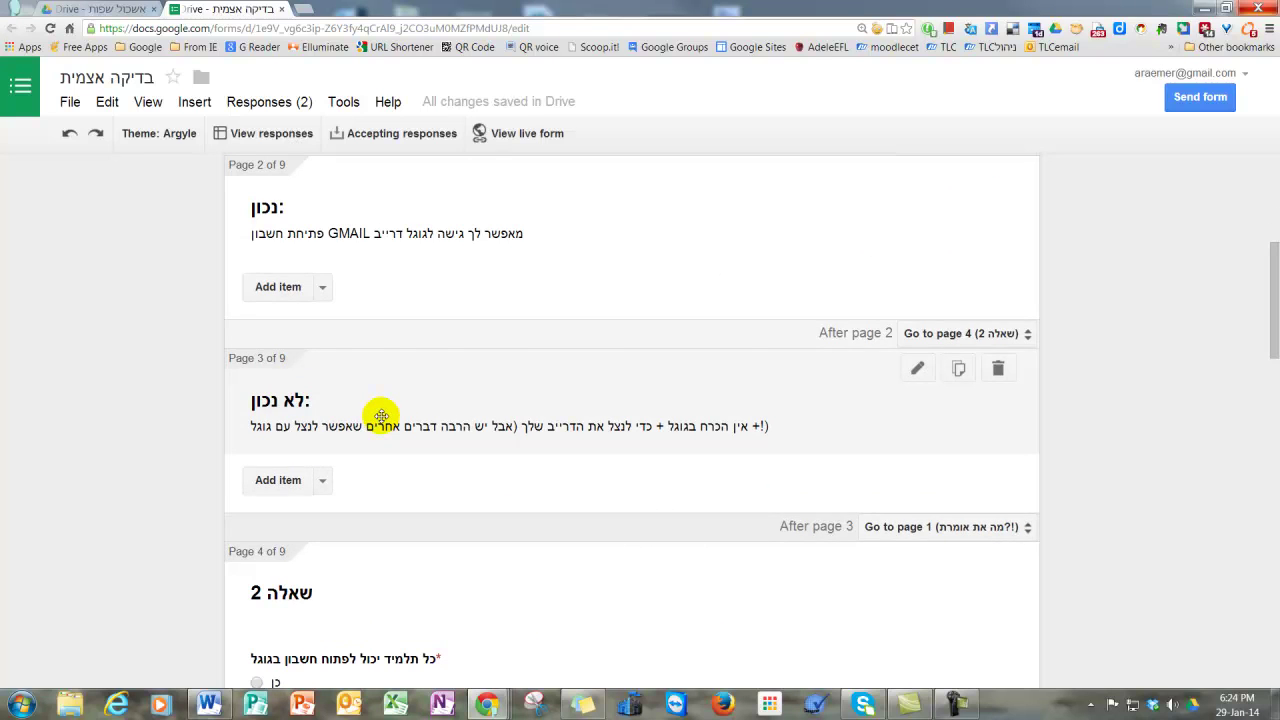
scroll(381, 416, down, 3)
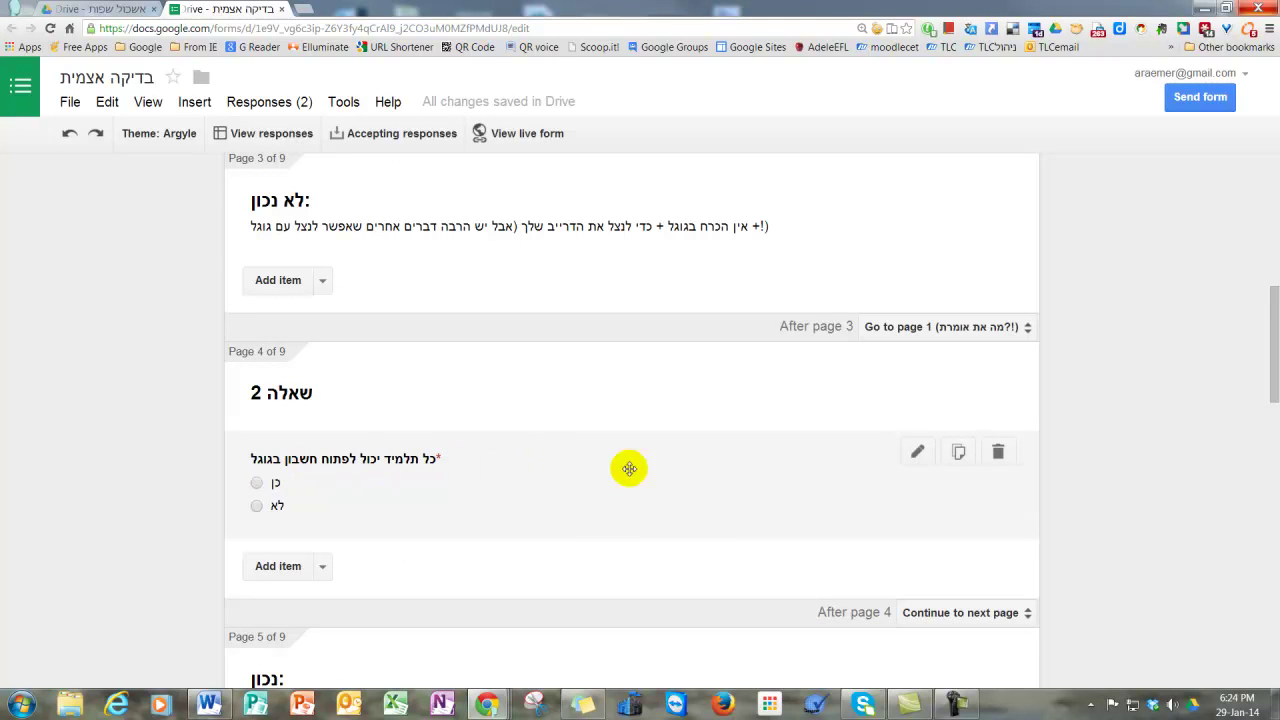
click(917, 455)
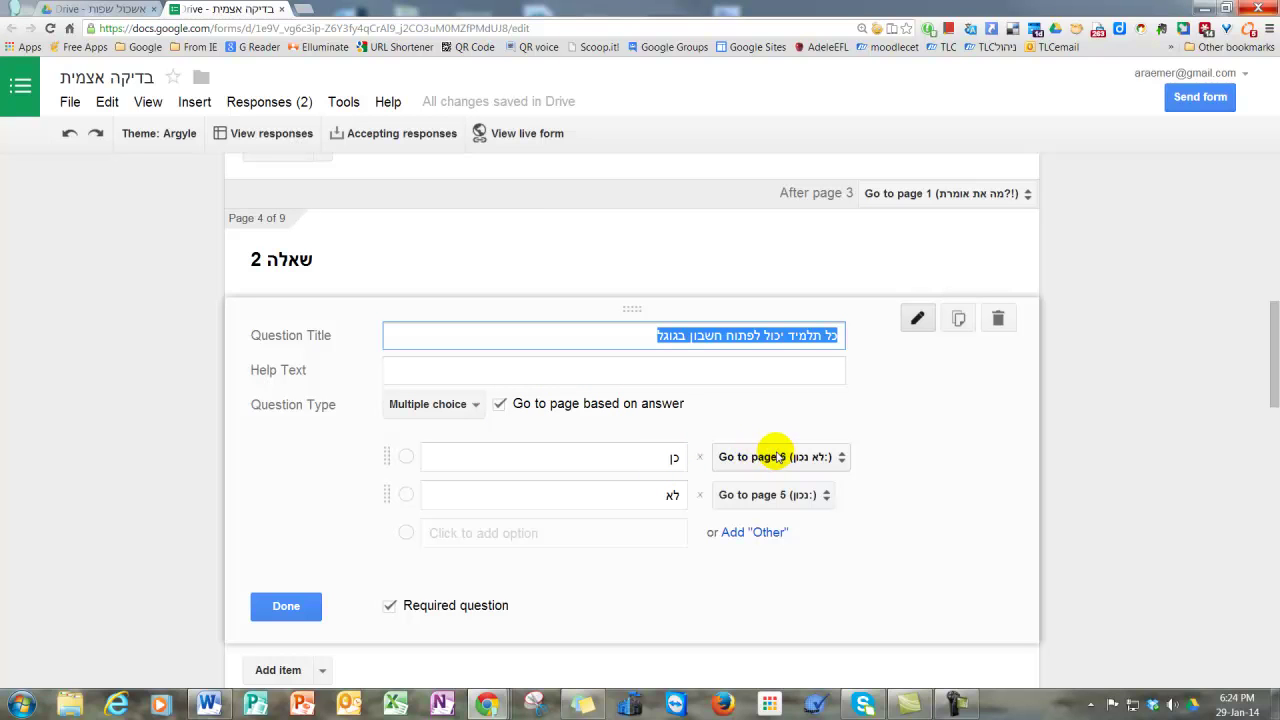
scroll(808, 457, down, 2)
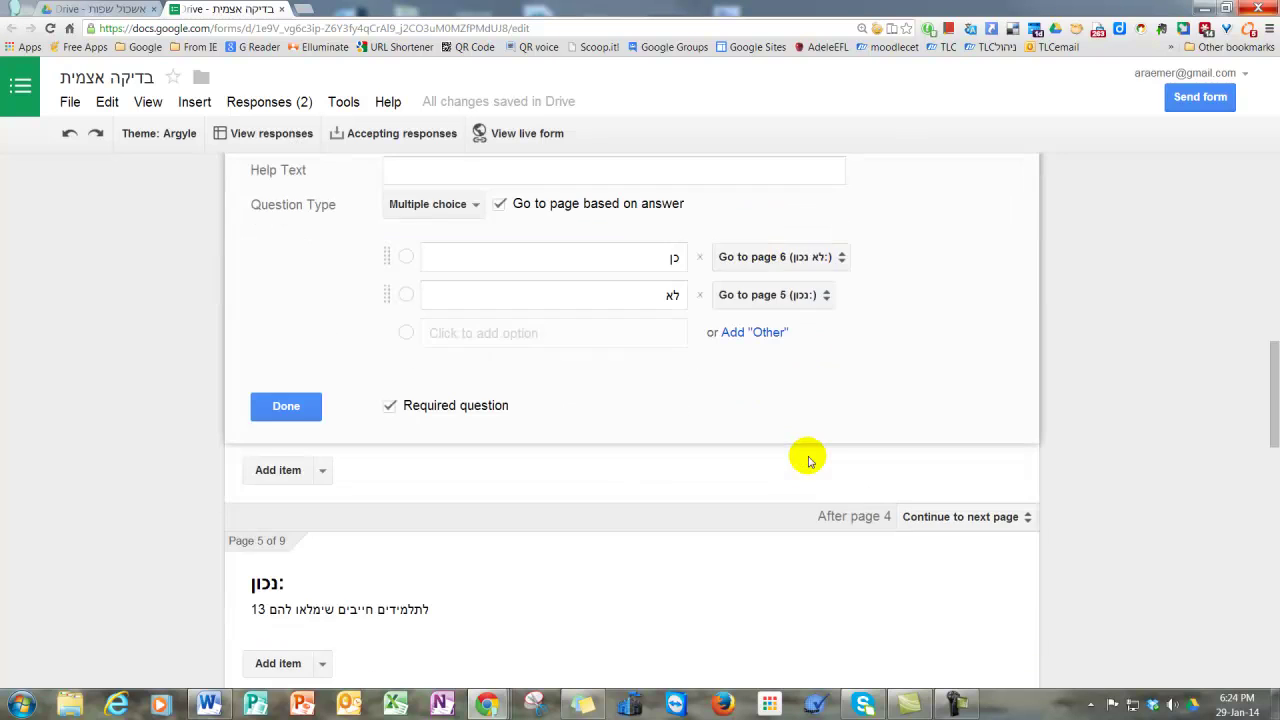
scroll(808, 457, down, 4)
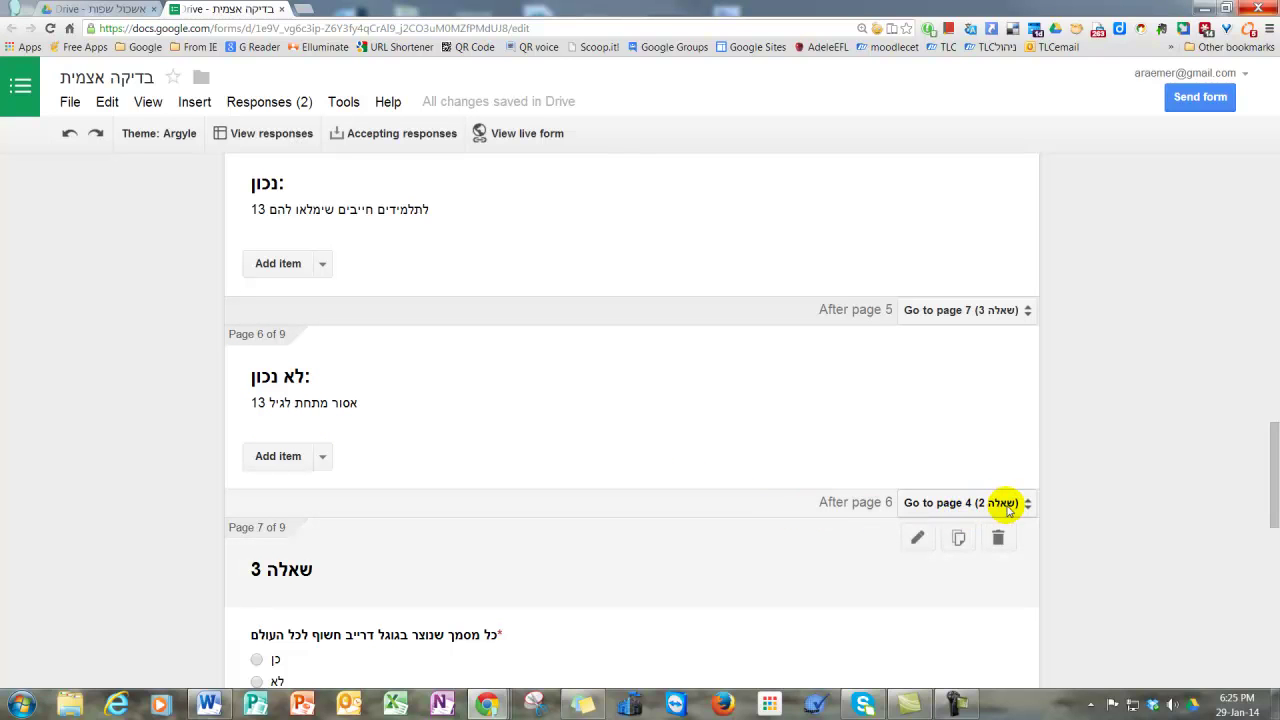
scroll(1005, 508, up, 5)
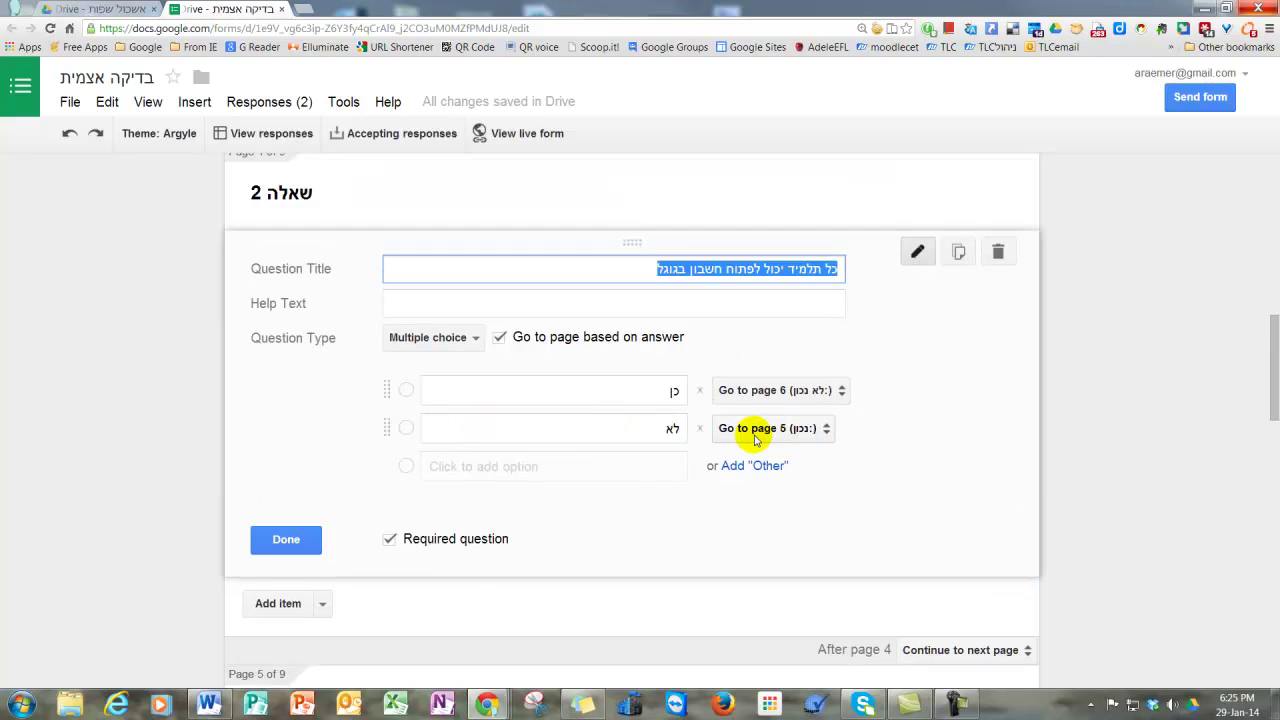
scroll(808, 428, down, 3)
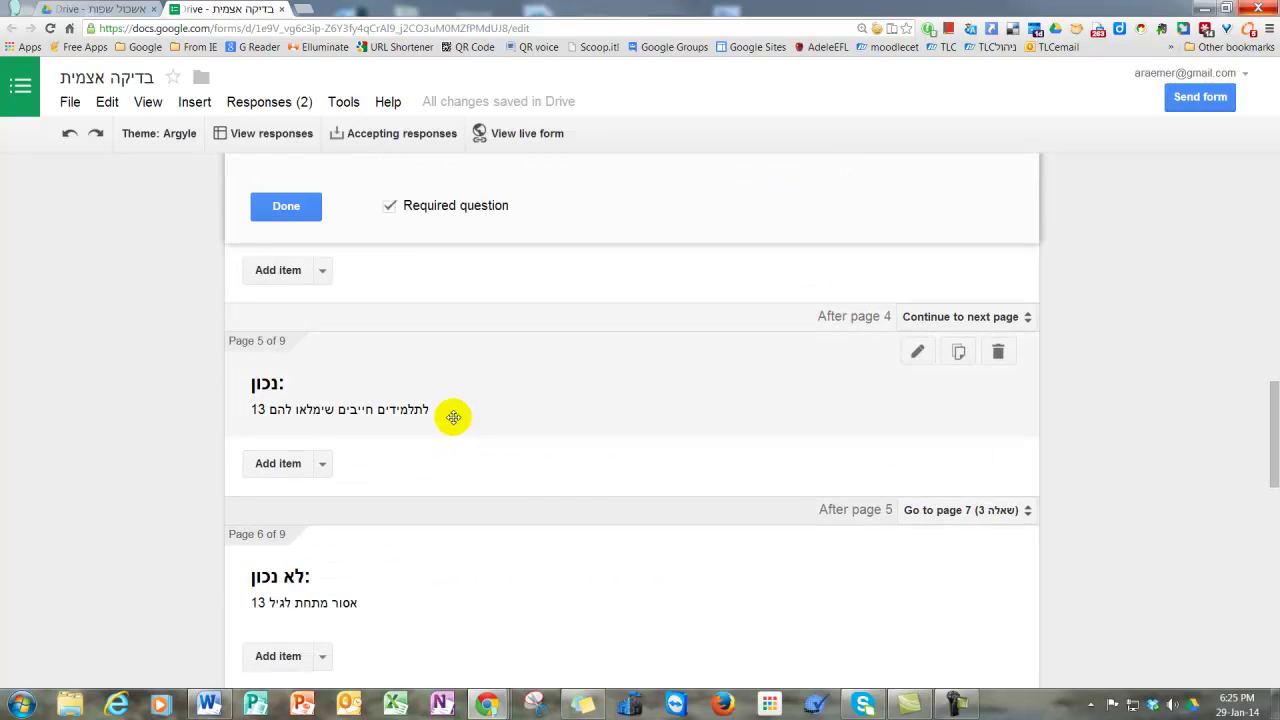
click(283, 208)
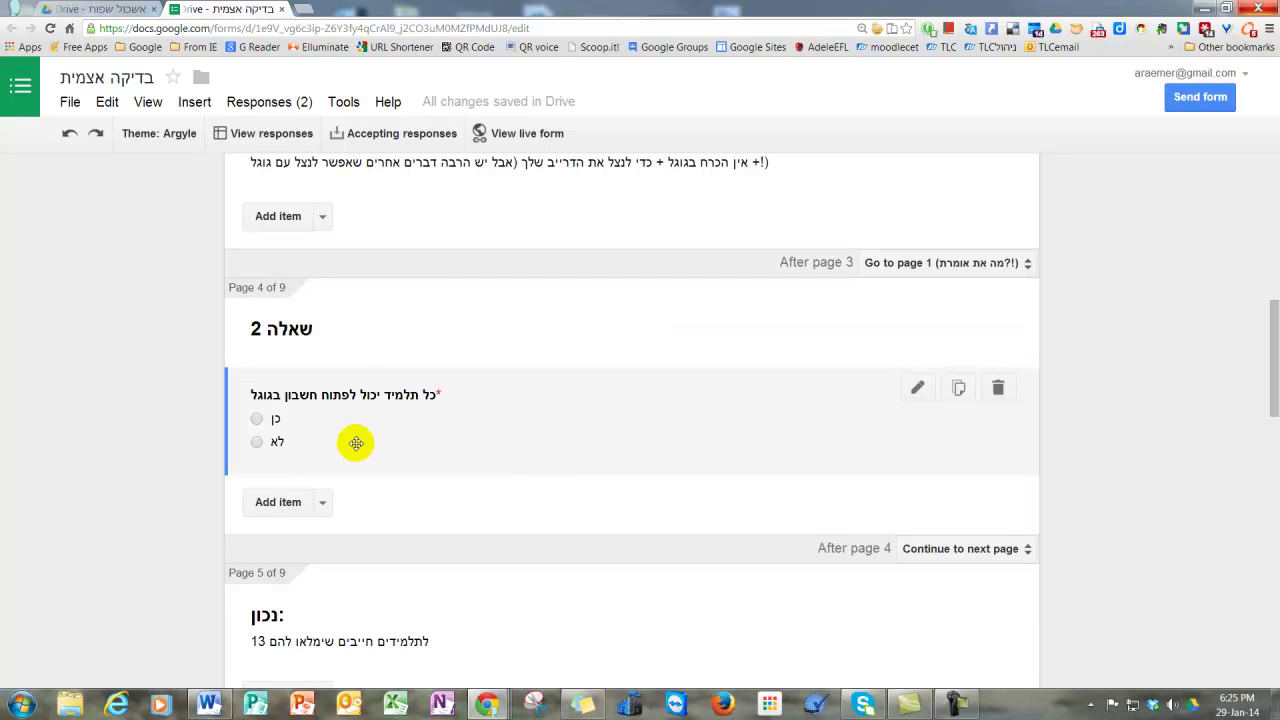
Examine question 3 on page 7 and the feedback pages 8 and 9 that follow it
scroll(333, 497, down, 3)
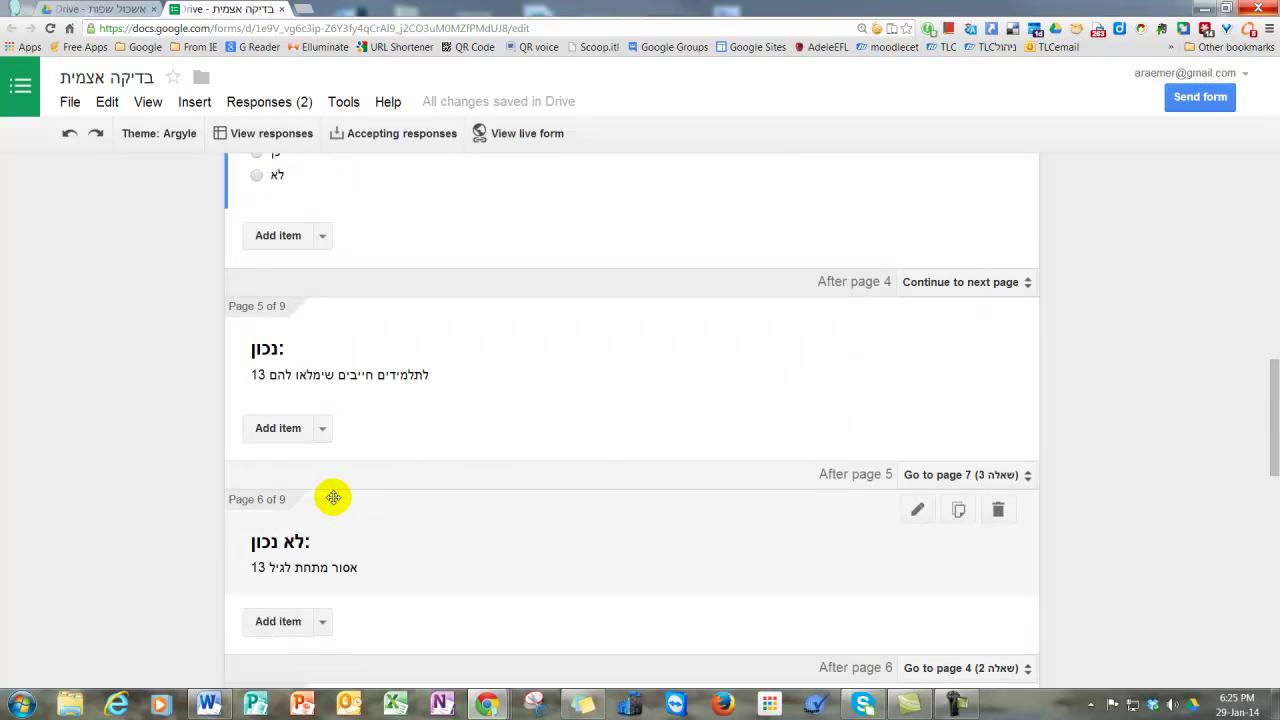
scroll(333, 497, down, 3)
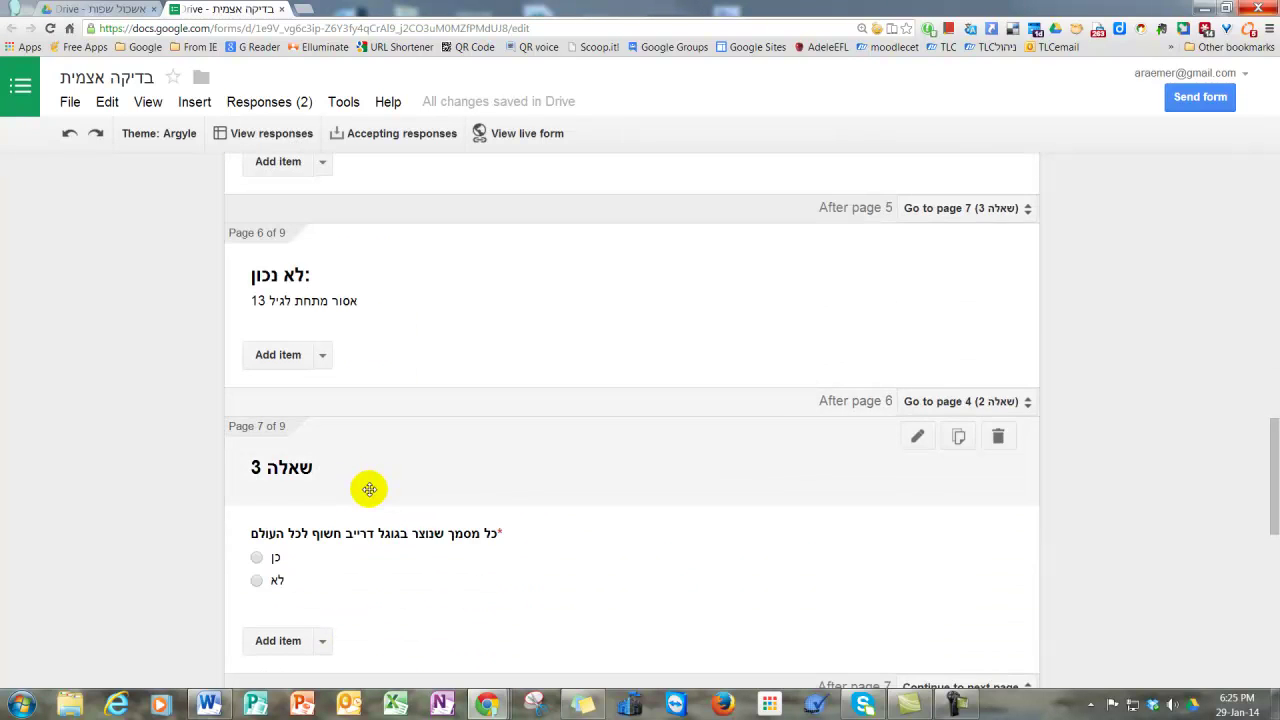
scroll(369, 489, down, 2)
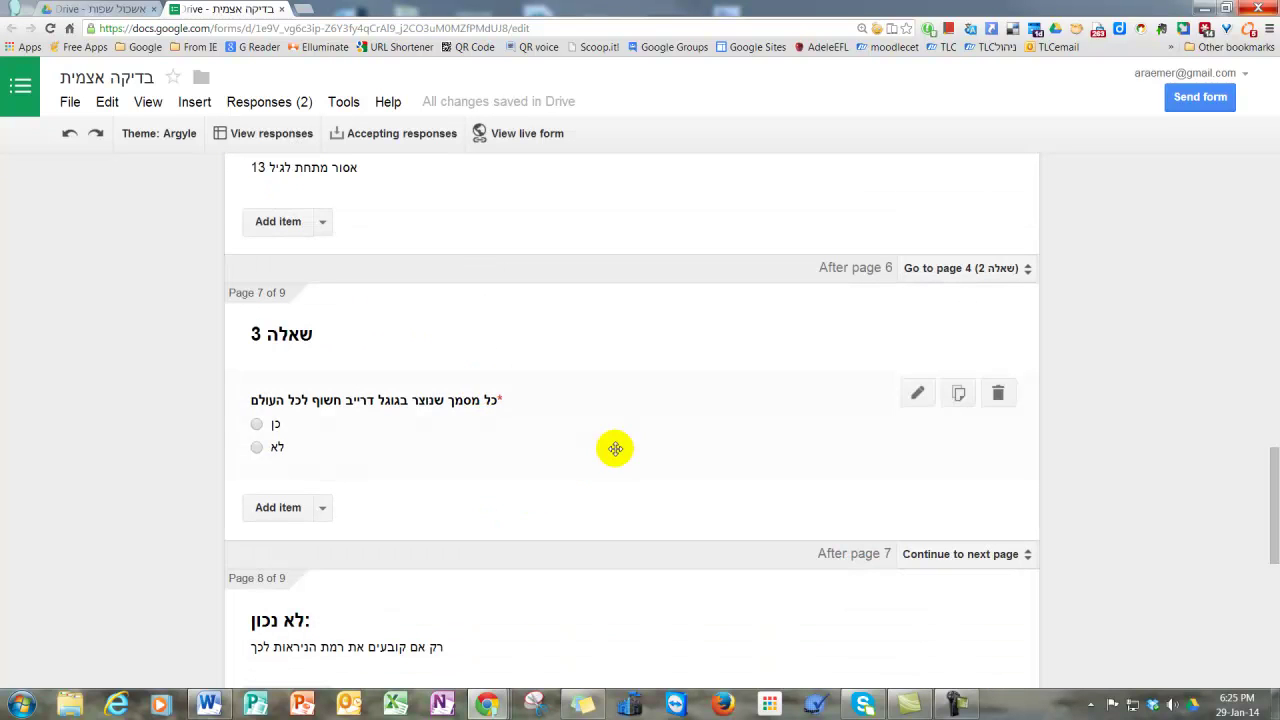
scroll(615, 448, down, 3)
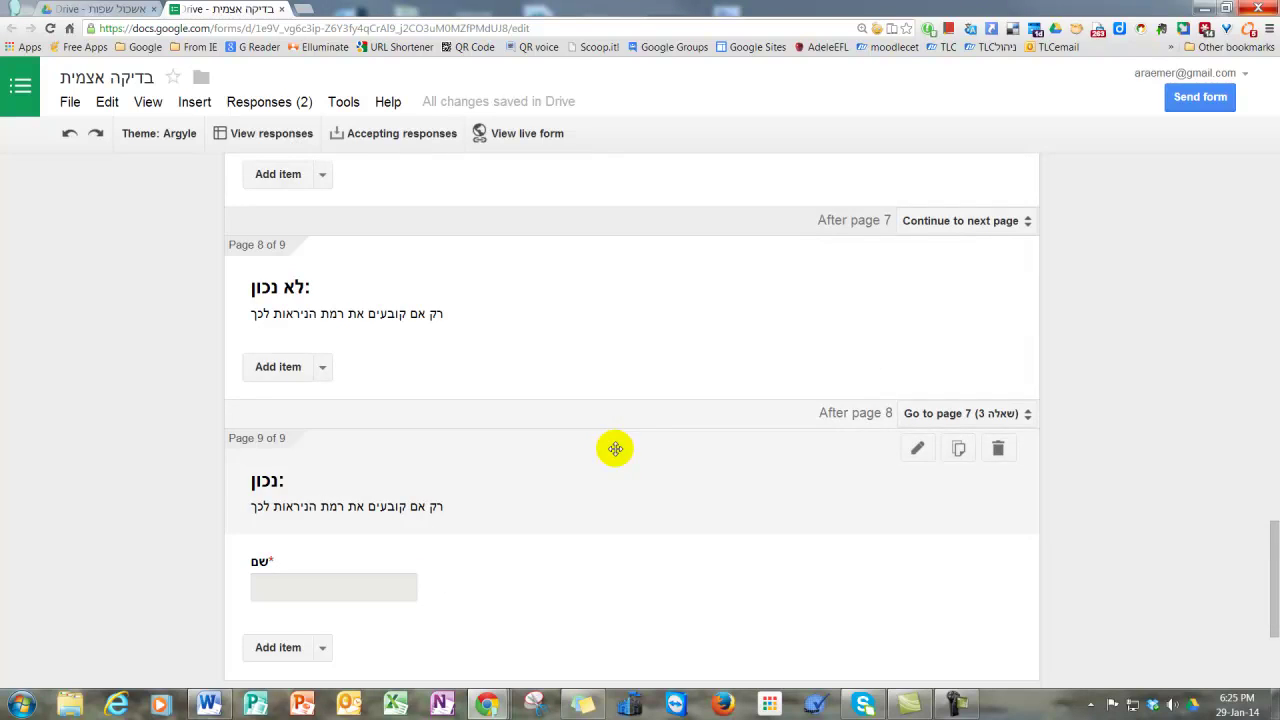
scroll(615, 448, up, 3)
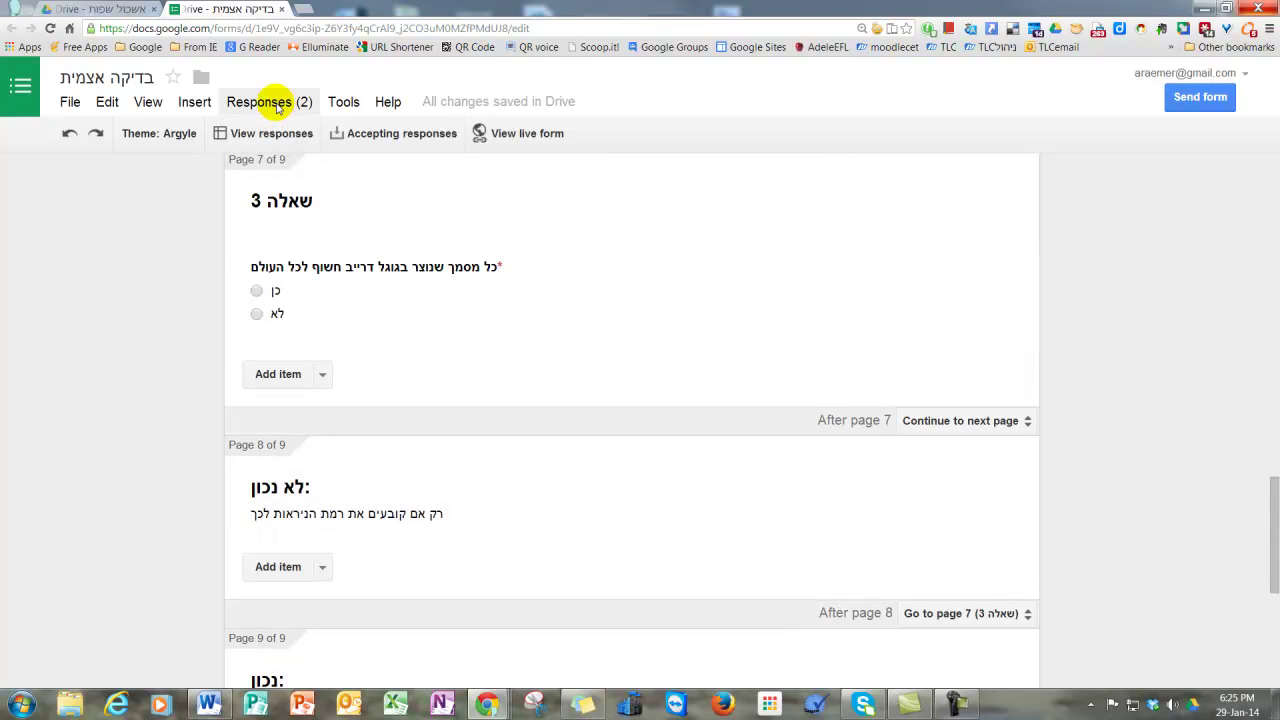
View the form's response spreadsheet and return to the form to examine the required name question on page 9
click(276, 104)
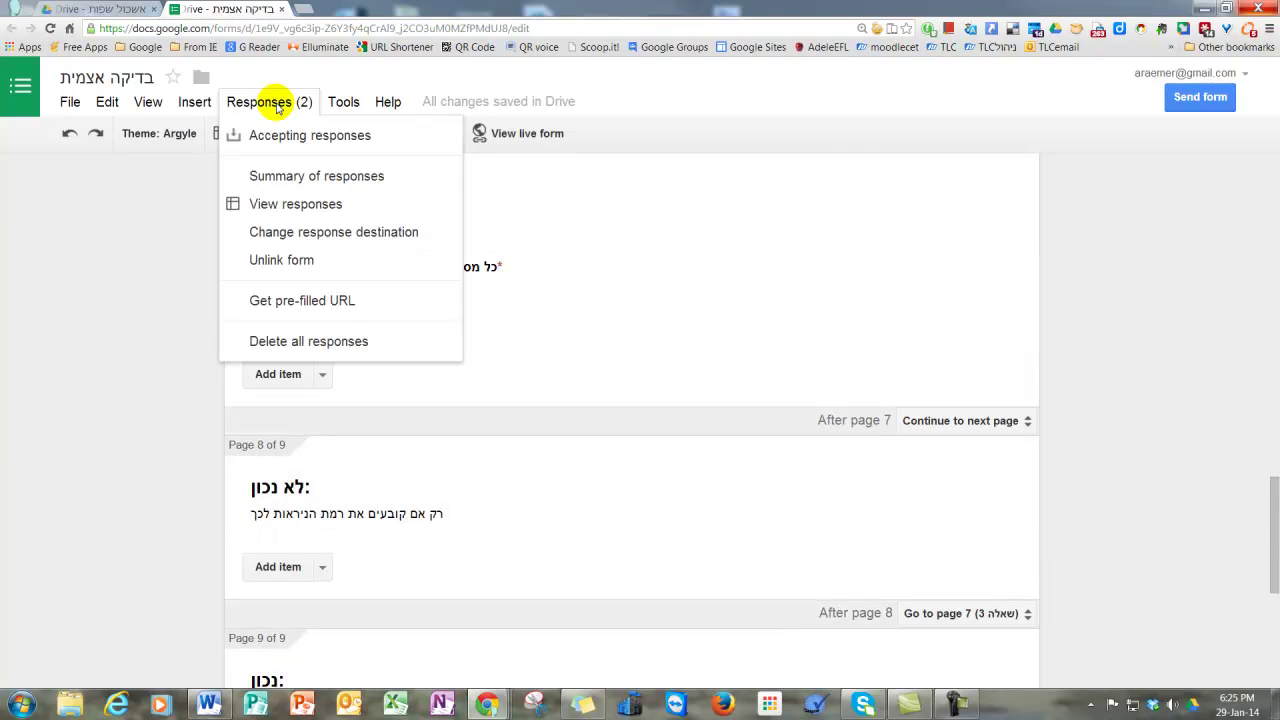
click(281, 205)
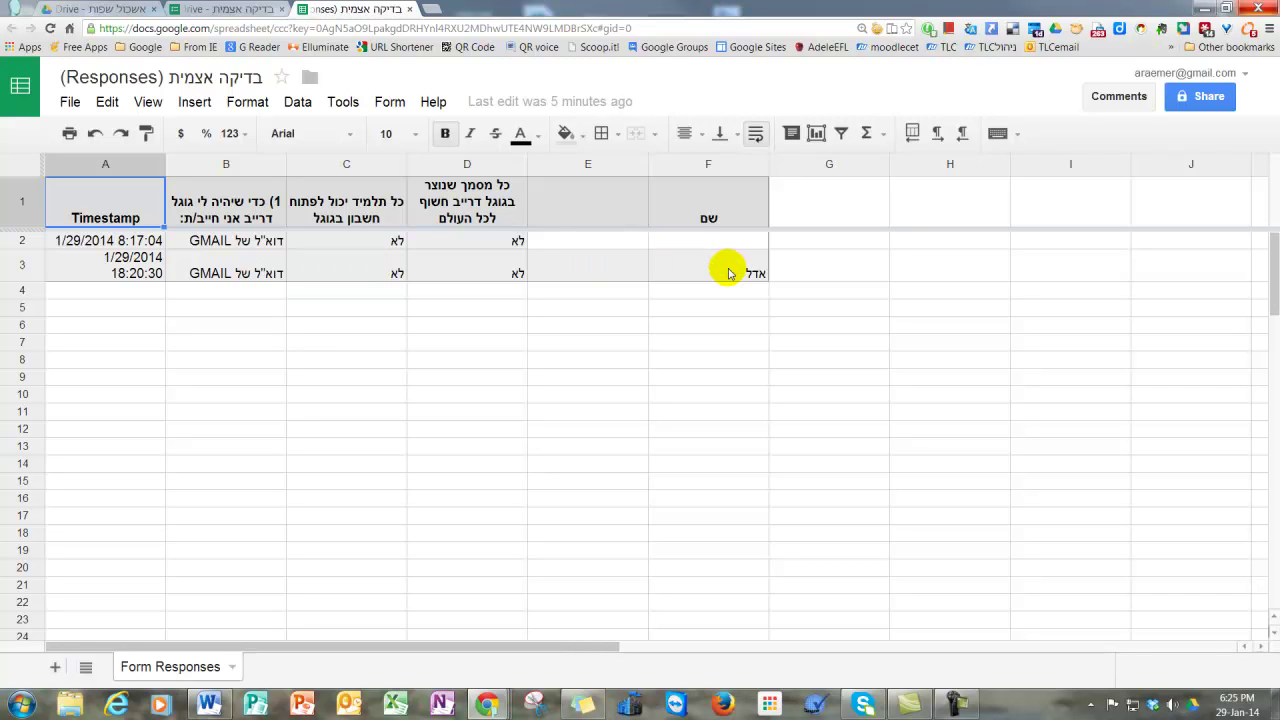
click(236, 9)
scroll(414, 414, down, 4)
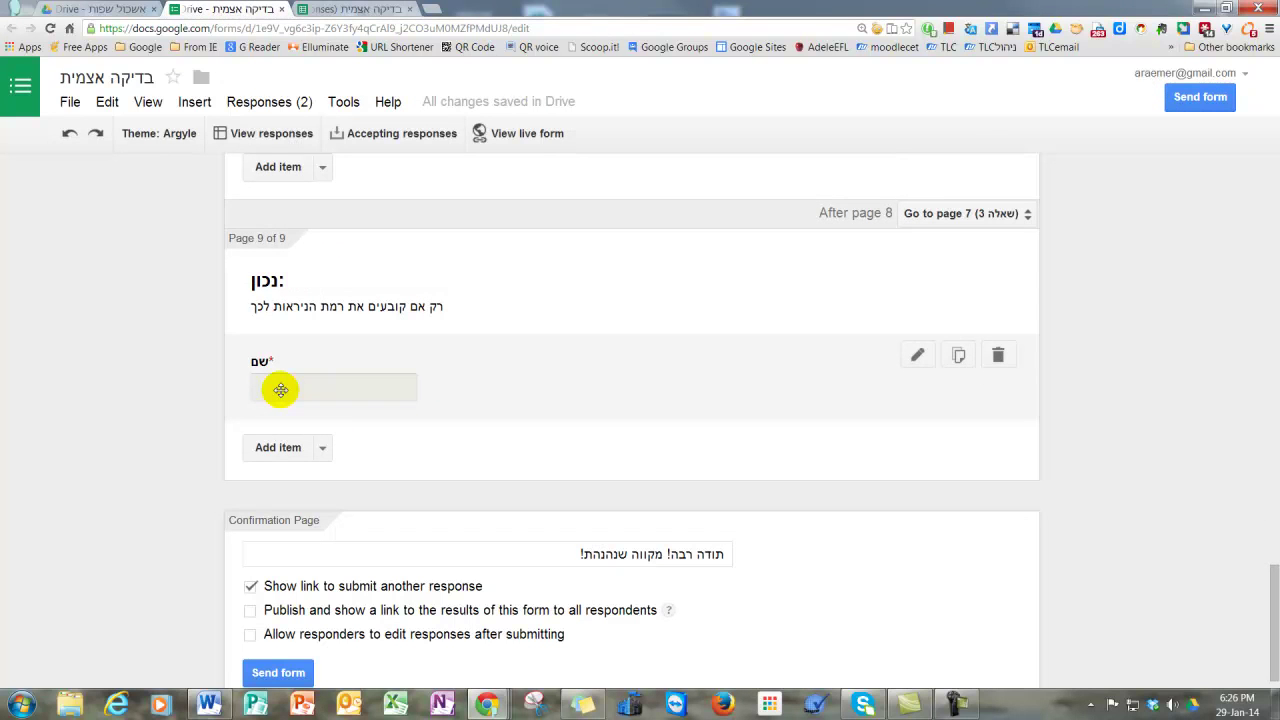
Recheck the response spreadsheet and return to the form to examine the confirmation page settings
click(323, 8)
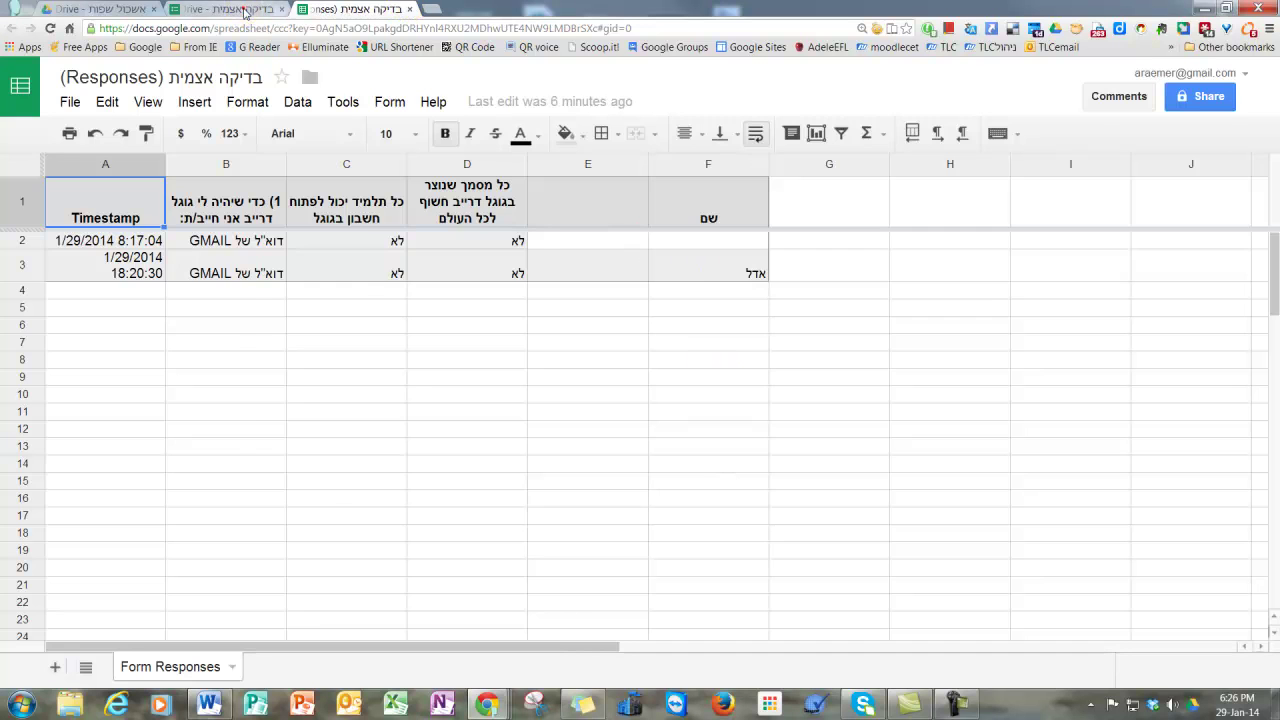
click(244, 9)
scroll(558, 337, down, 1)
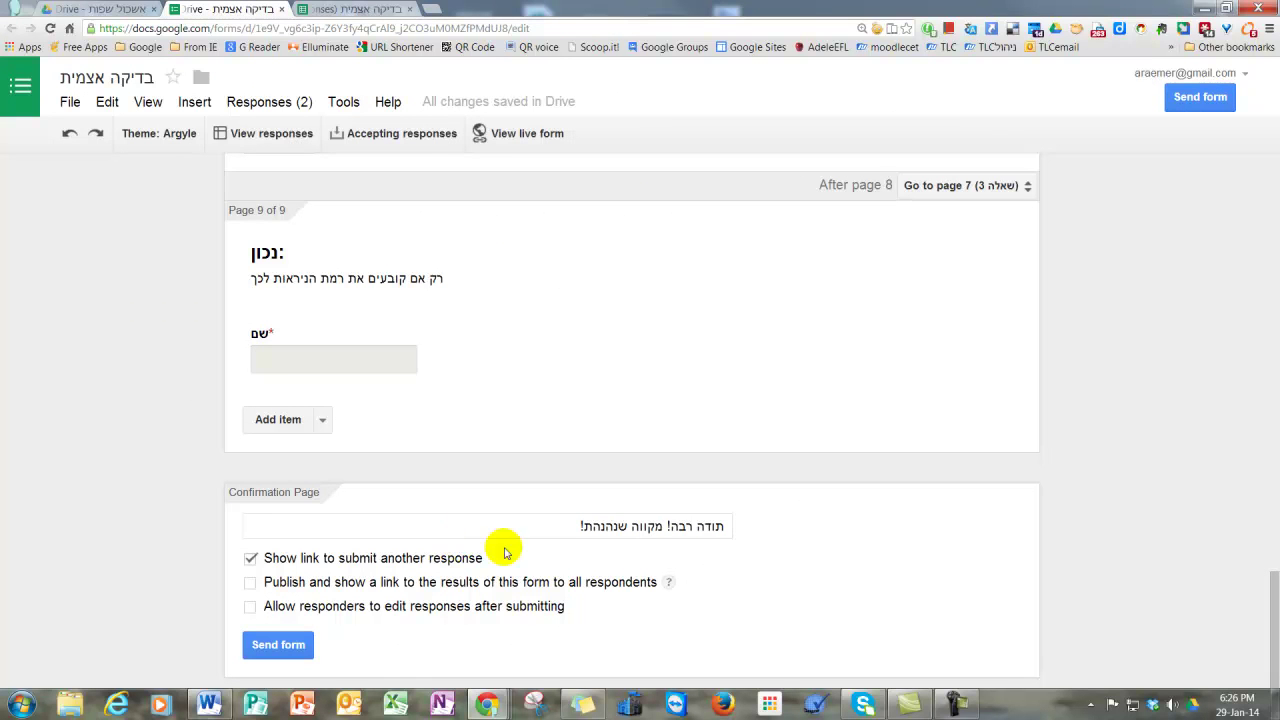